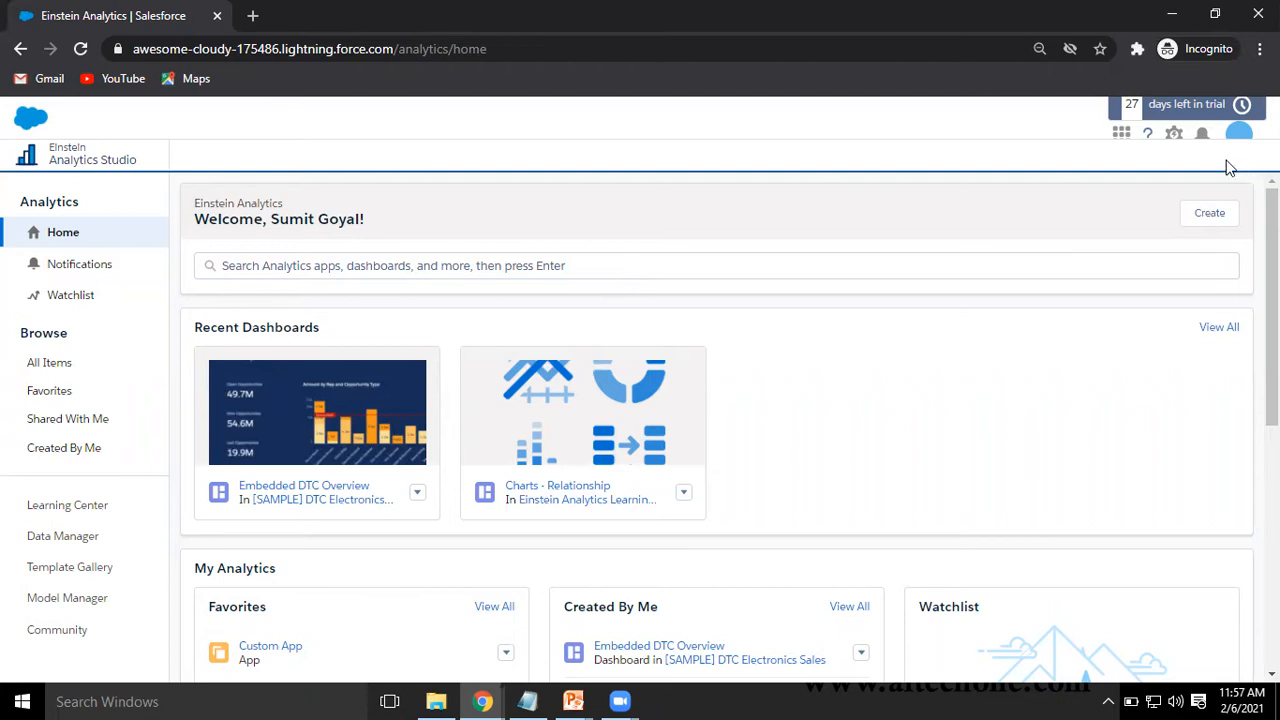
Start a new dataset from External Data and bring up the source connection choices in Data Manager's Connect section.
left_click(1206, 221)
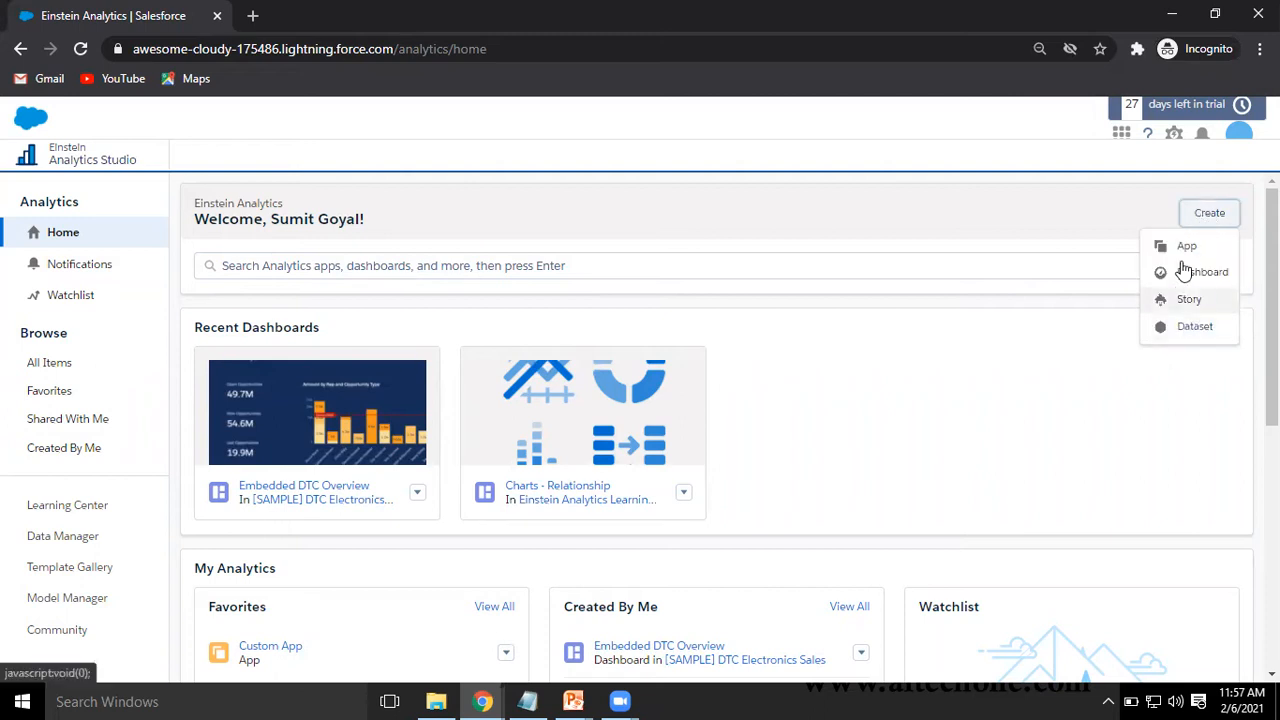
left_click(1192, 327)
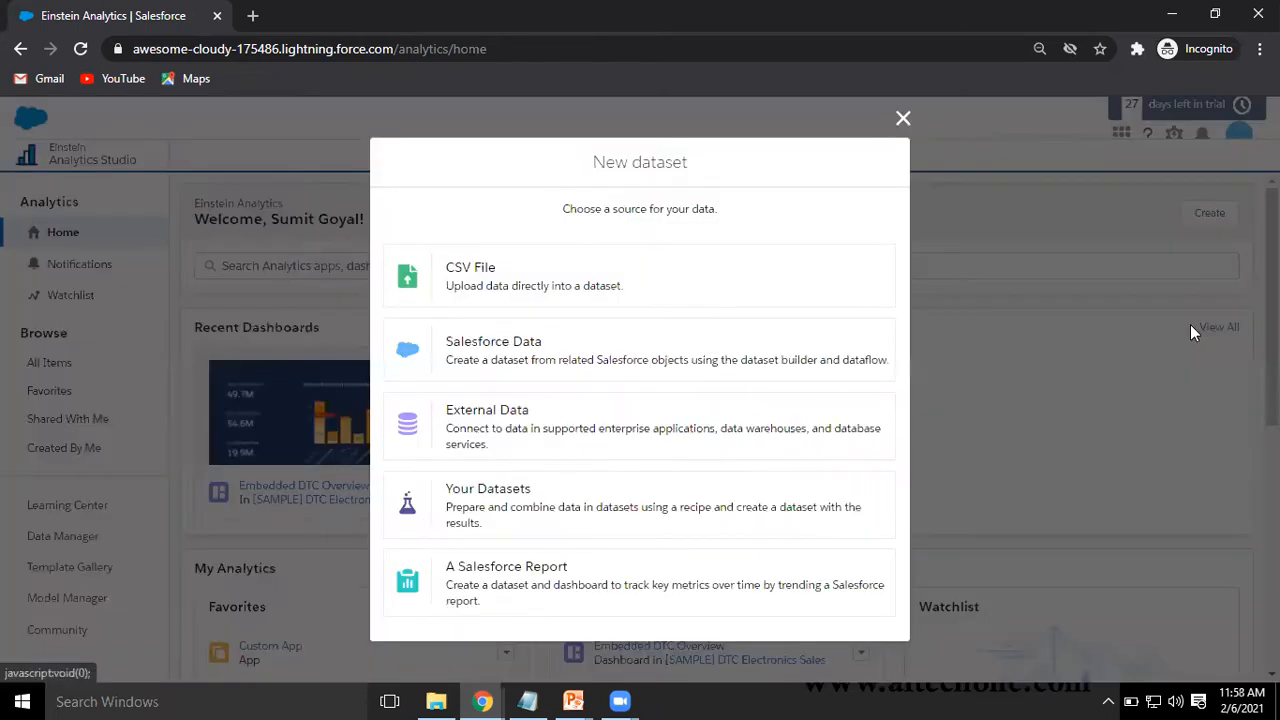
left_click(493, 424)
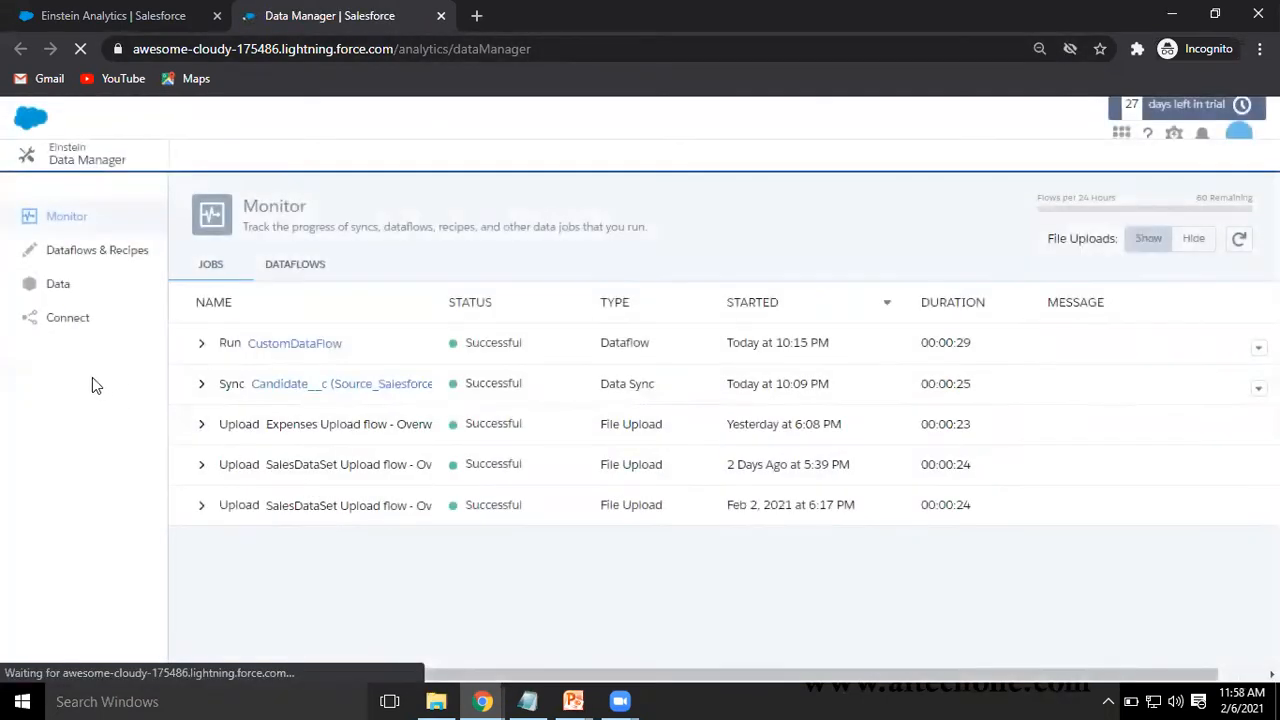
left_click(63, 322)
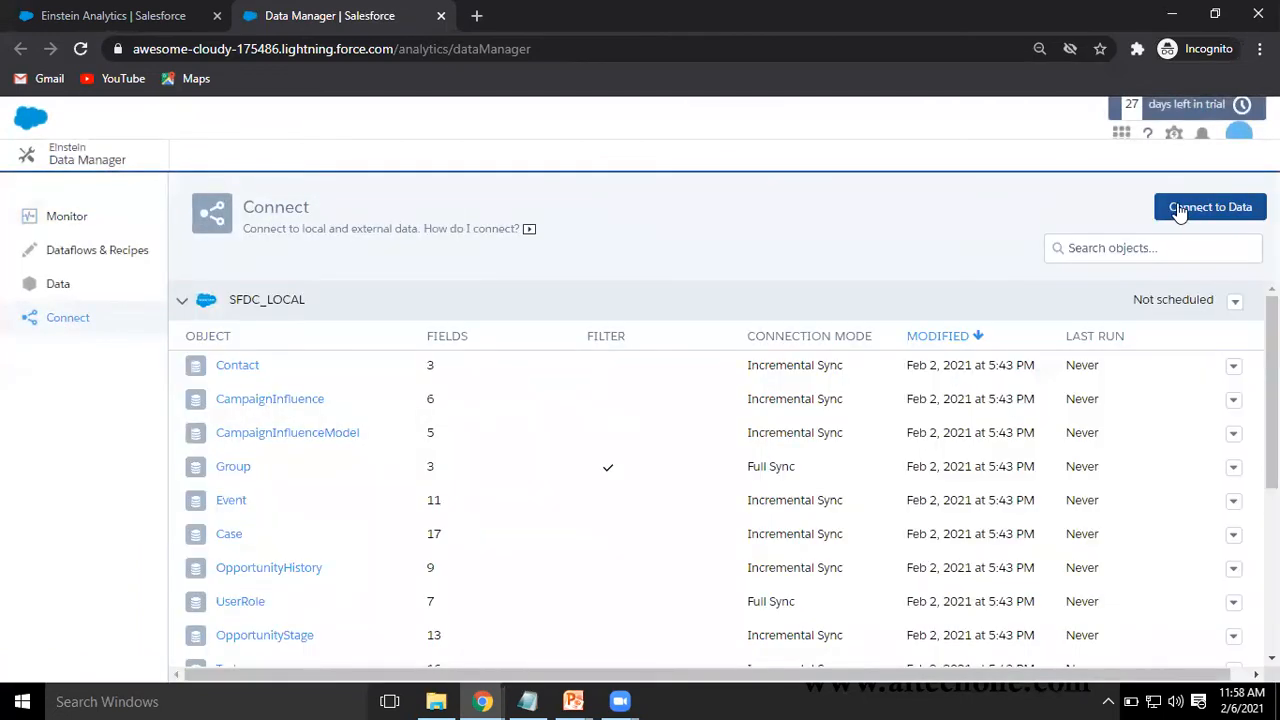
left_click(1190, 210)
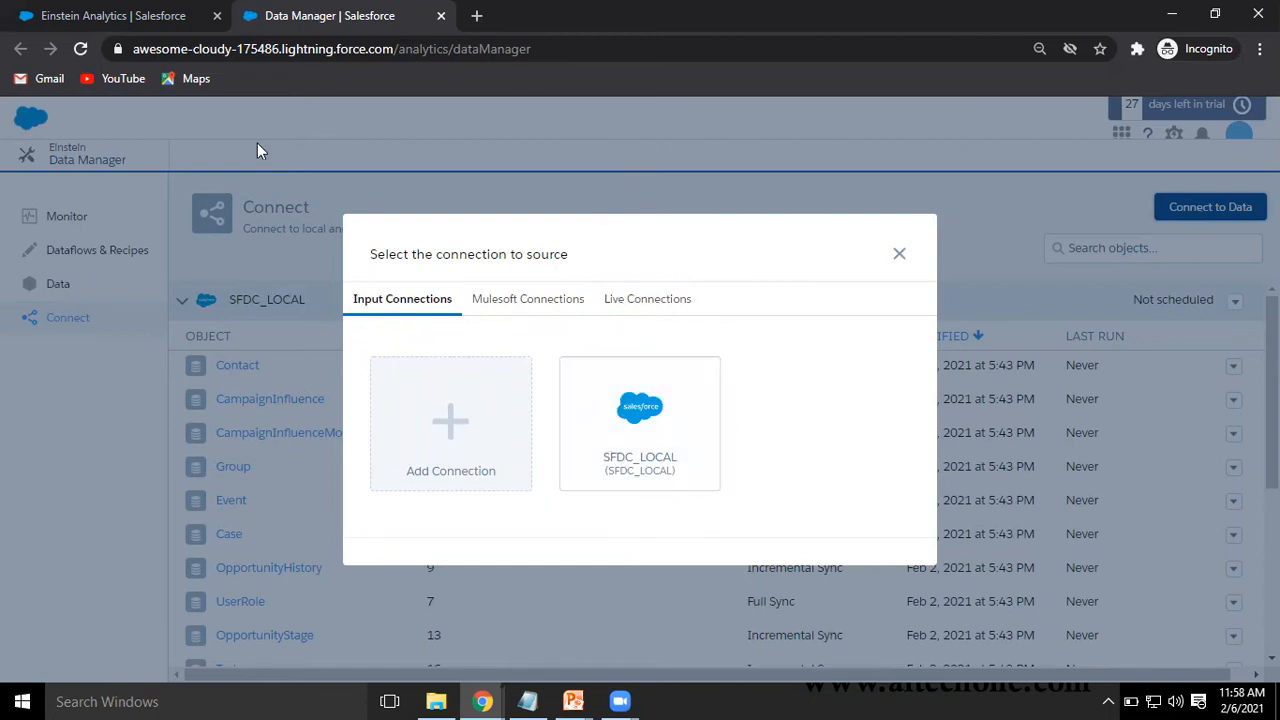
left_click(113, 21)
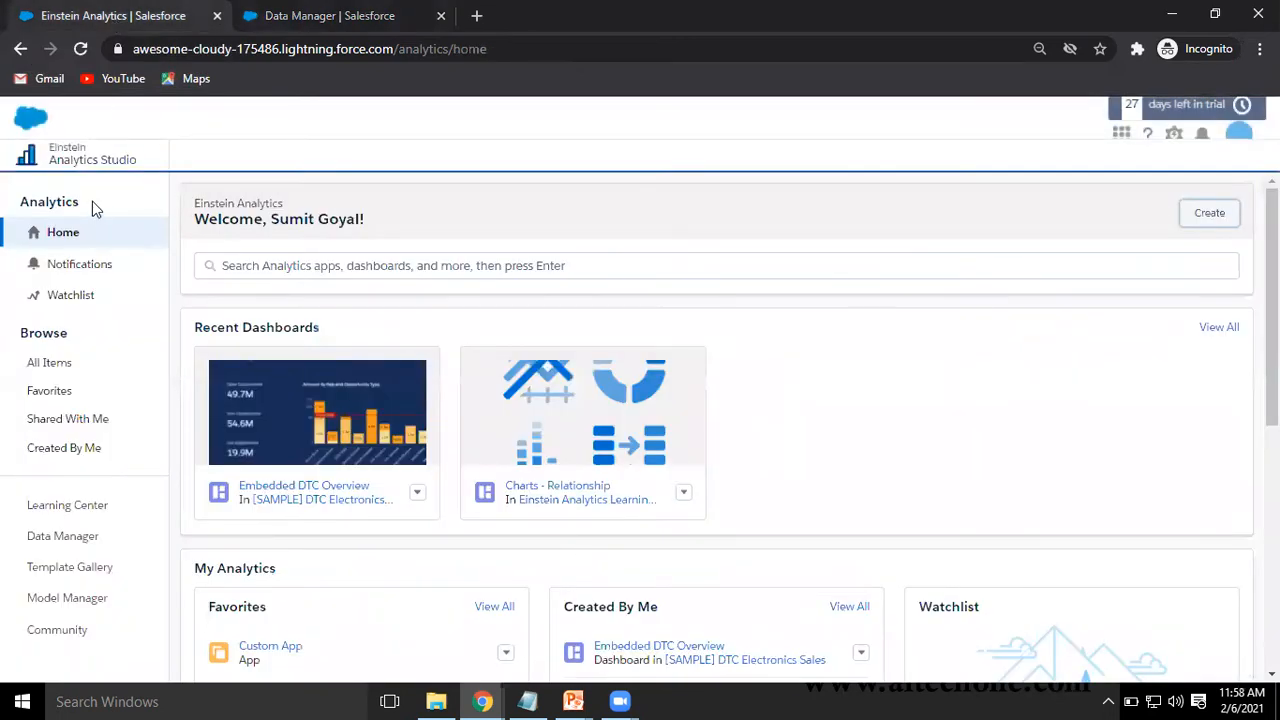
left_click(328, 17)
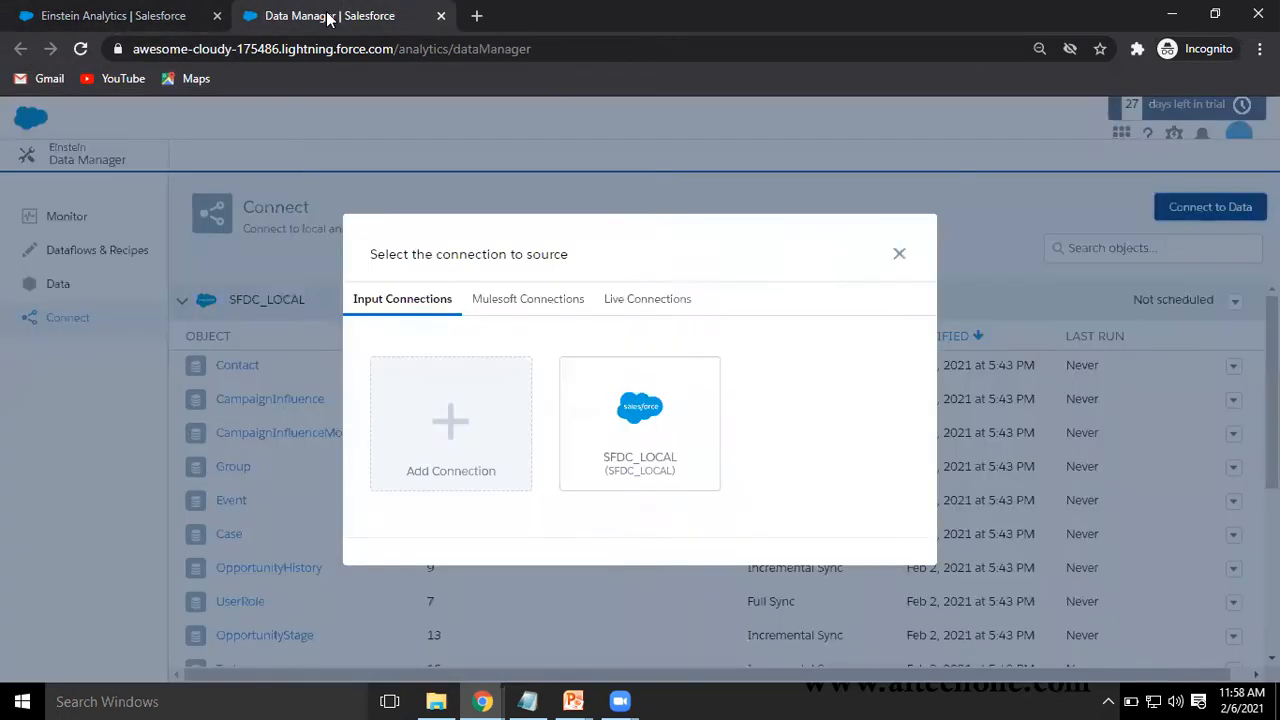
Set up a Salesforce External Connector connection named Source_Salesfroce_Connector, with the developer name and the description "Visualize data from Source External Org".
left_click(452, 432)
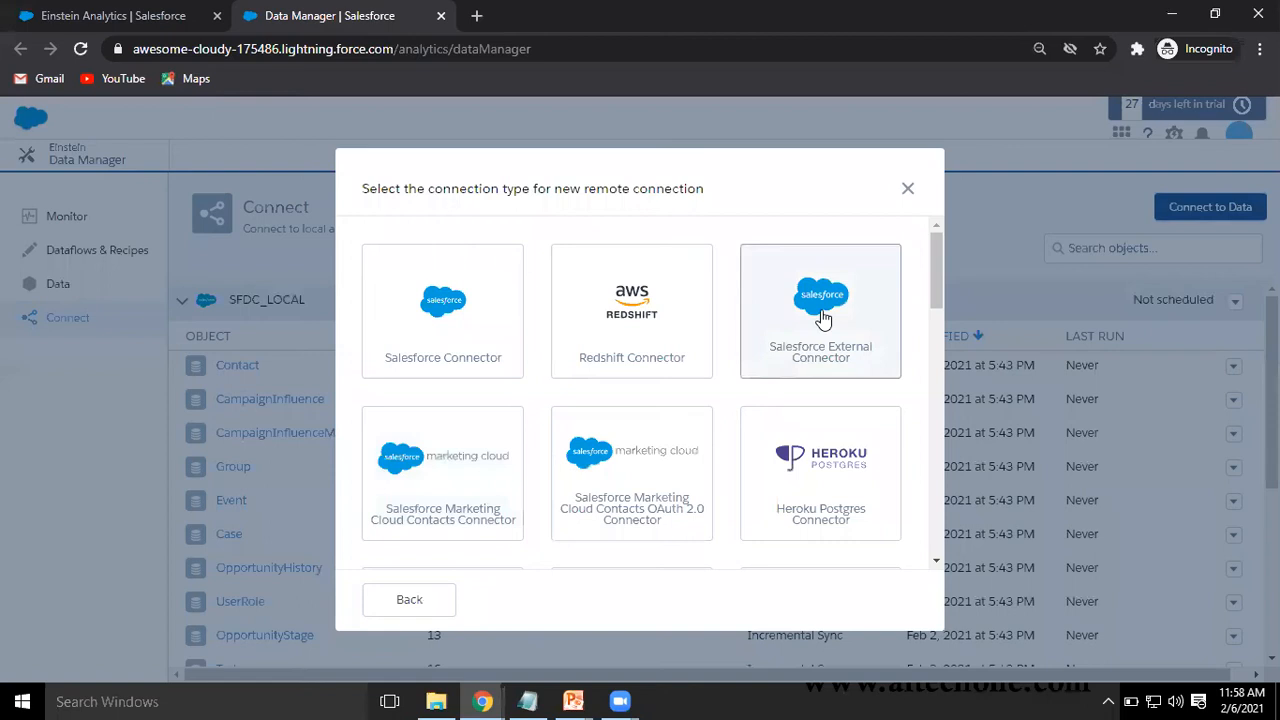
left_click(822, 318)
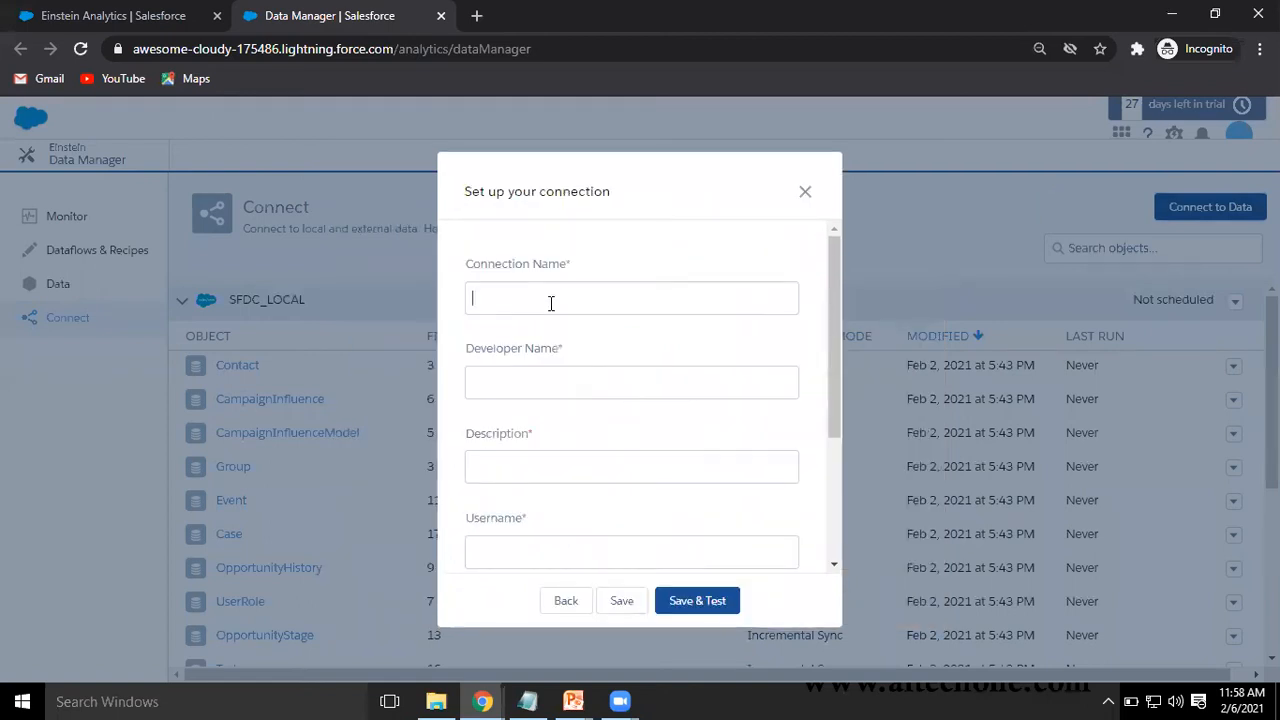
type("Source _Salesforce _Connector")
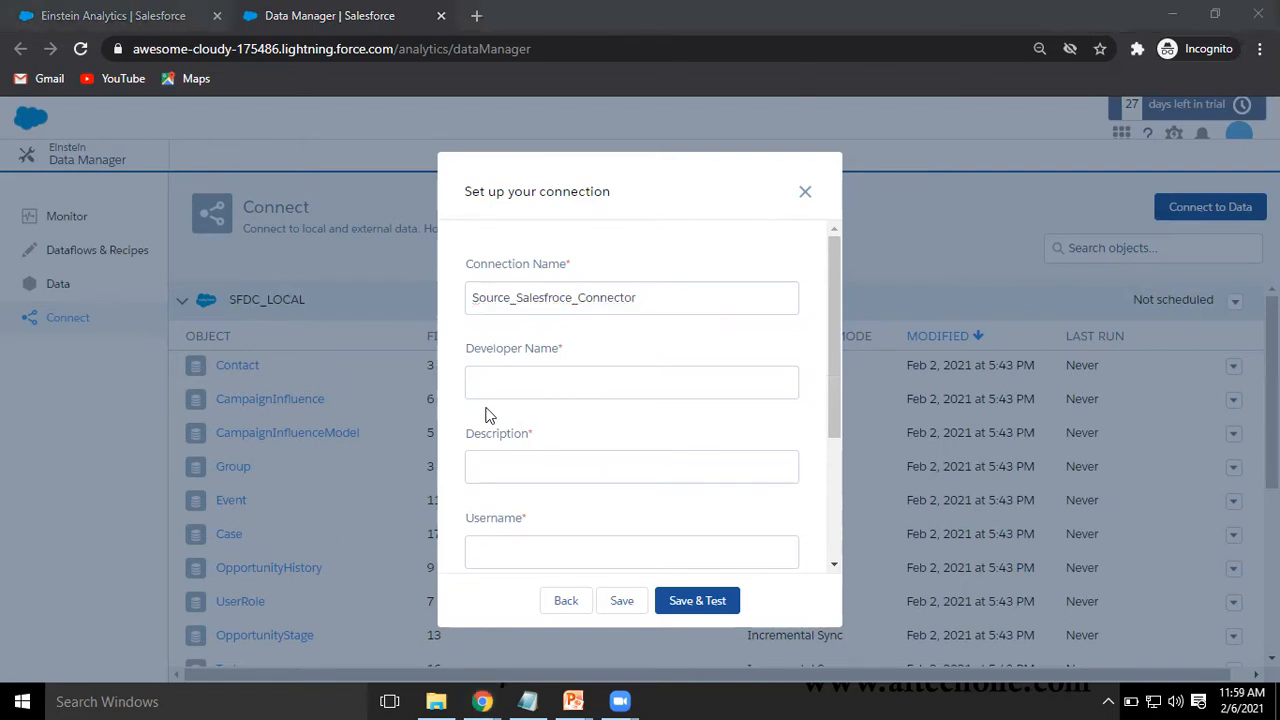
left_click(511, 384)
type("Sumit")
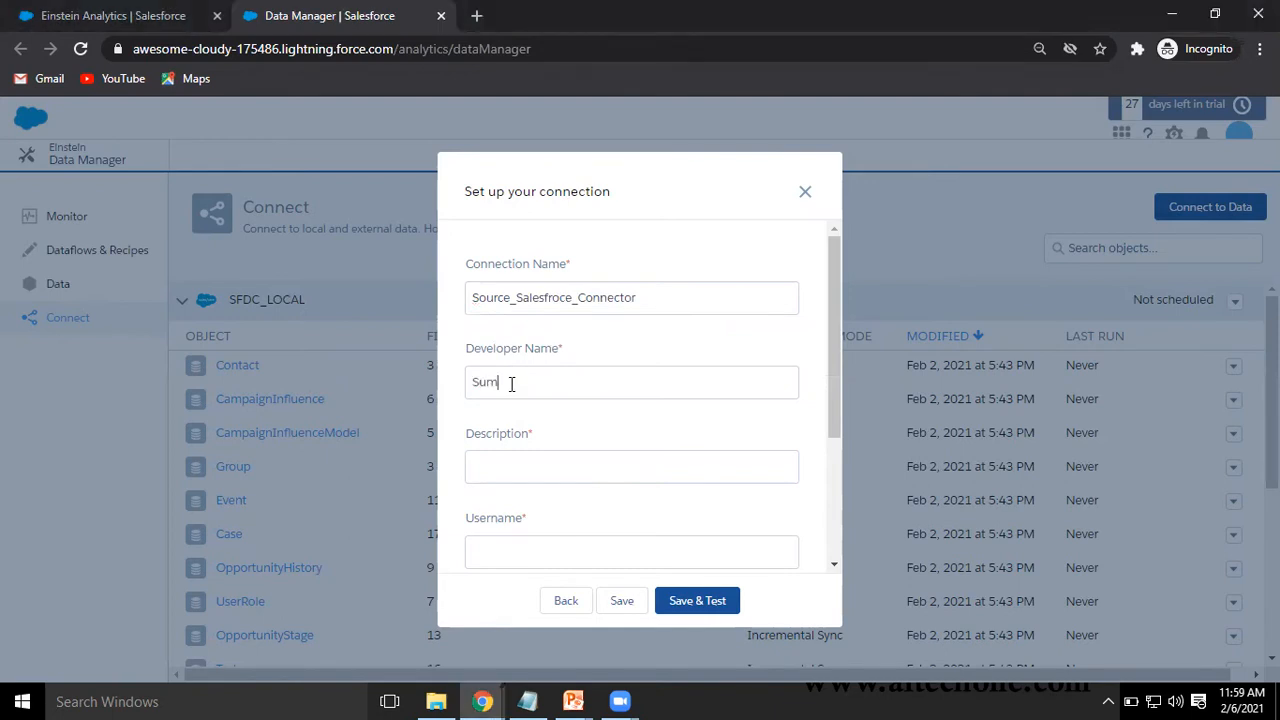
key("Tab")
type("Fetch")
key("BackSpace")
key("BackSpace")
key("BackSpace")
key("BackSpace")
type("Visualize data from Source External Org")
Copy the source instance's username from the Notepad notes into the connection's Username field.
scroll(543, 514, "down", 2)
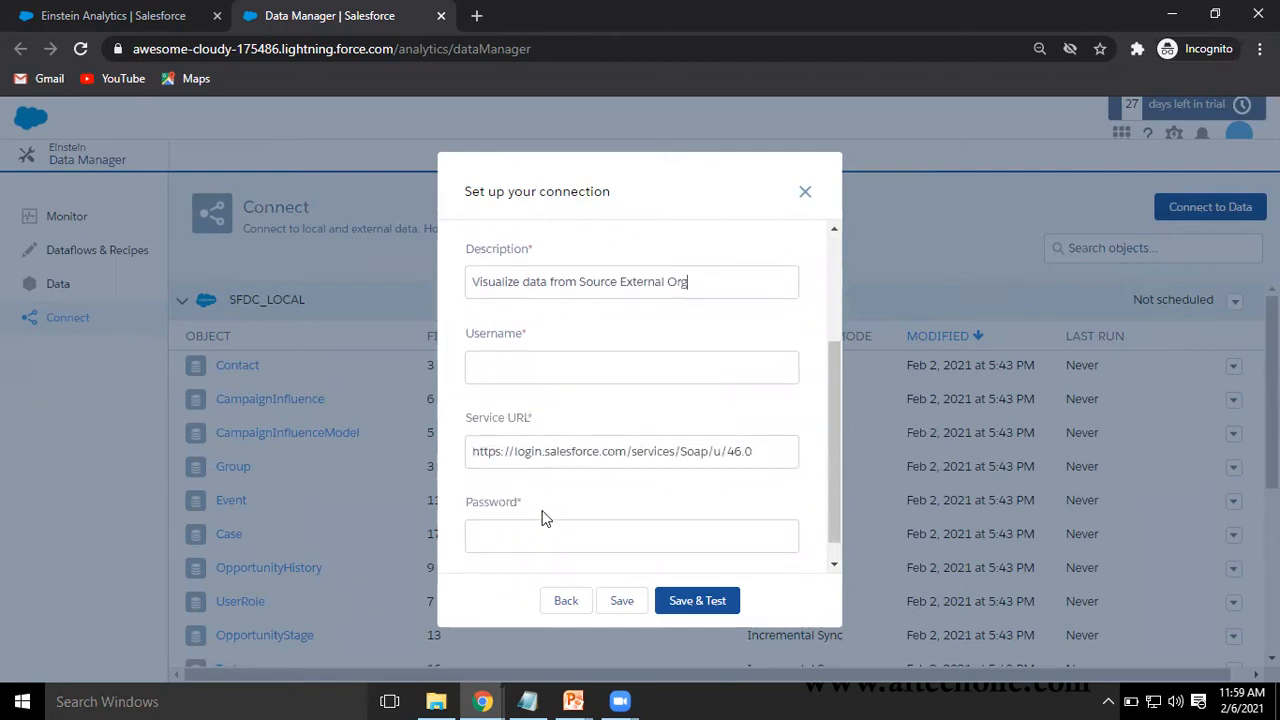
left_click(527, 701)
left_click_drag(310, 80, 8, 78)
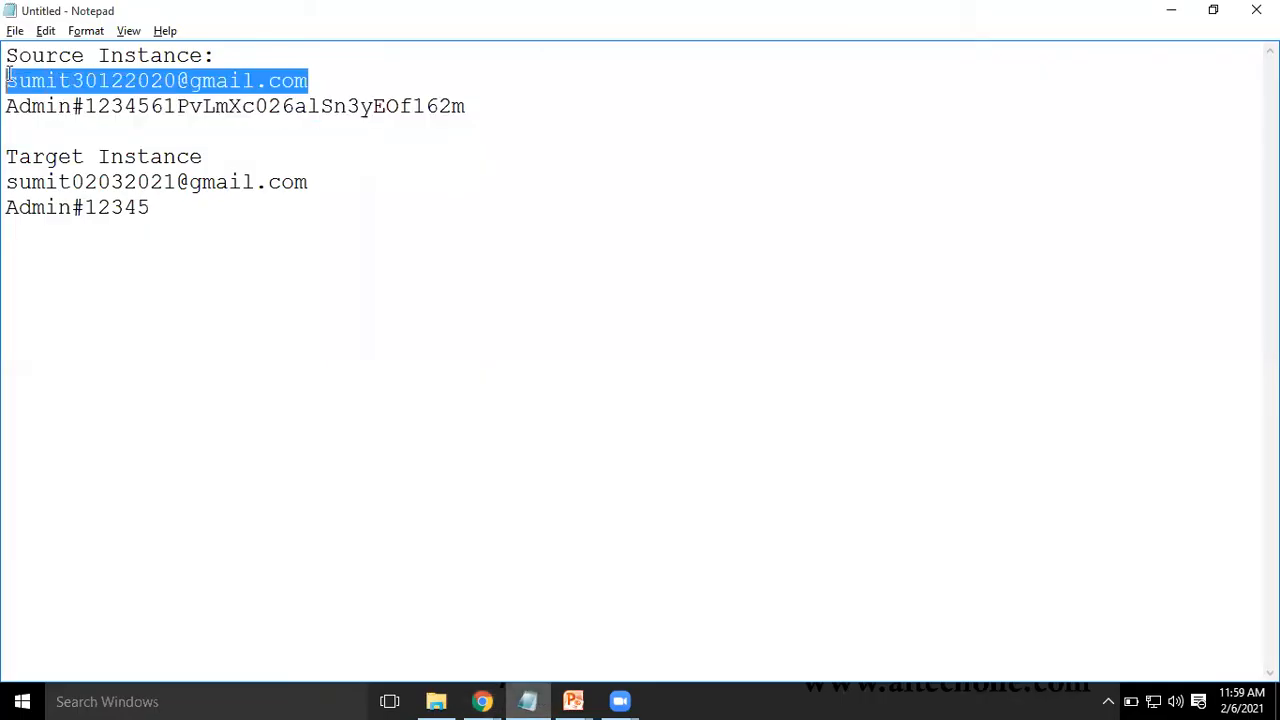
key("ctrl+c")
key("alt+Tab")
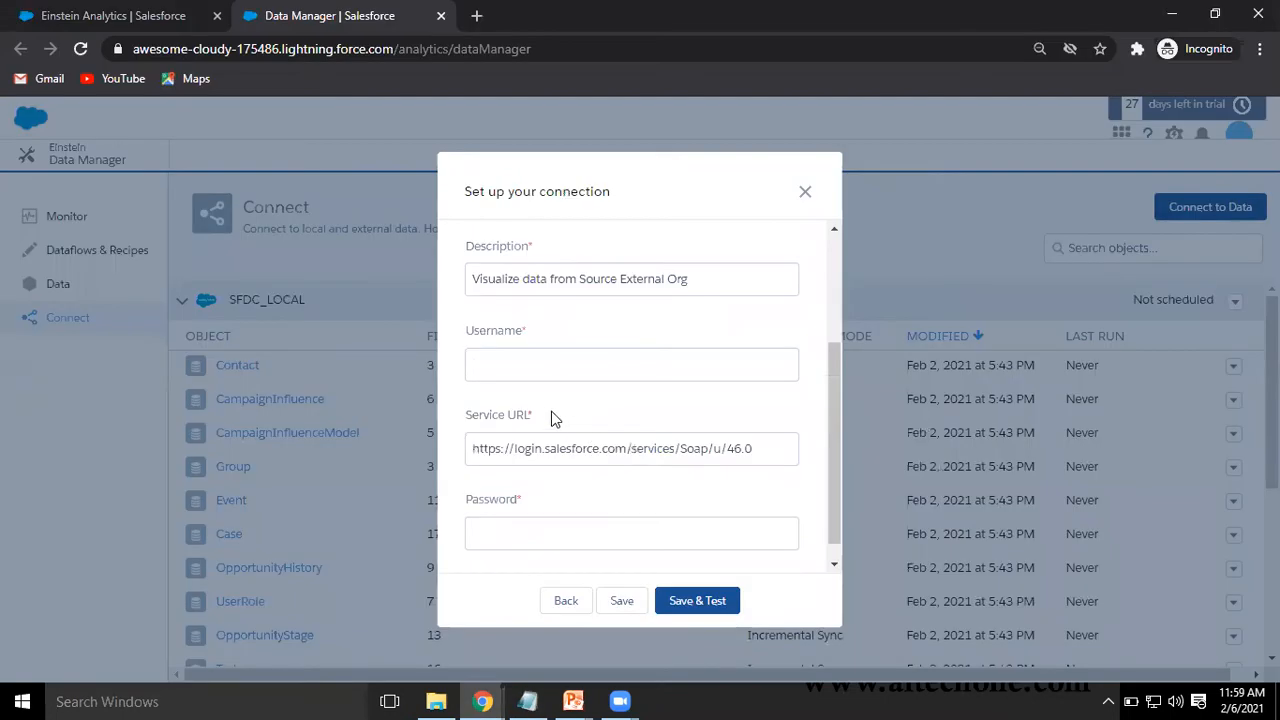
key("ctrl+v")
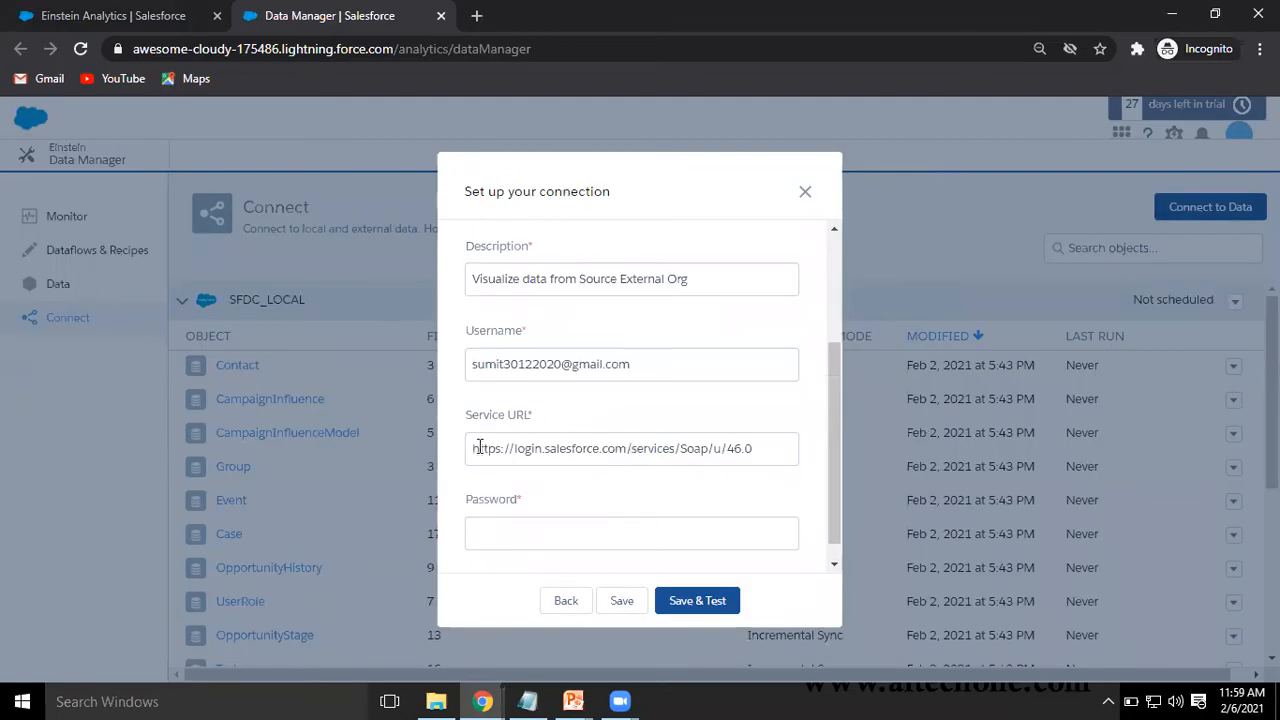
Copy the source instance's password from Notepad into the connection's Password field, then save and test the connection.
left_click_drag(680, 450, 707, 450)
left_click(513, 533)
key("alt+Tab")
left_click_drag(6, 105, 467, 108)
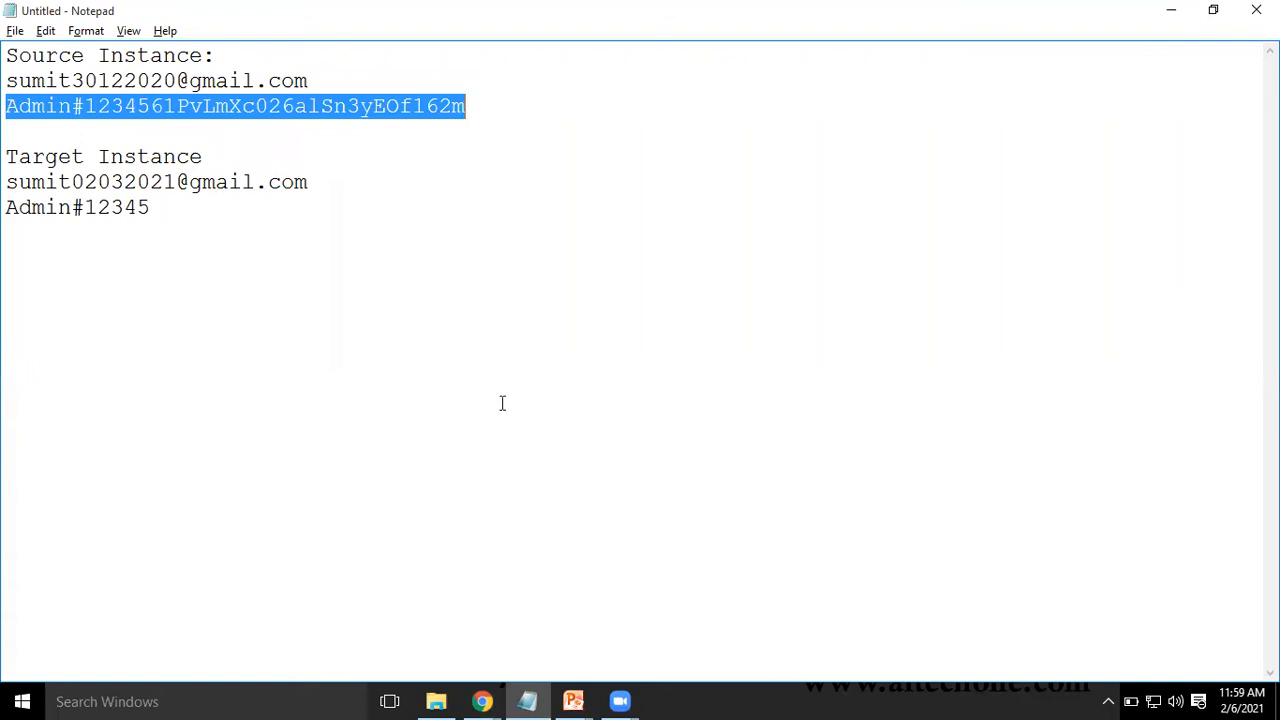
key("alt+Tab")
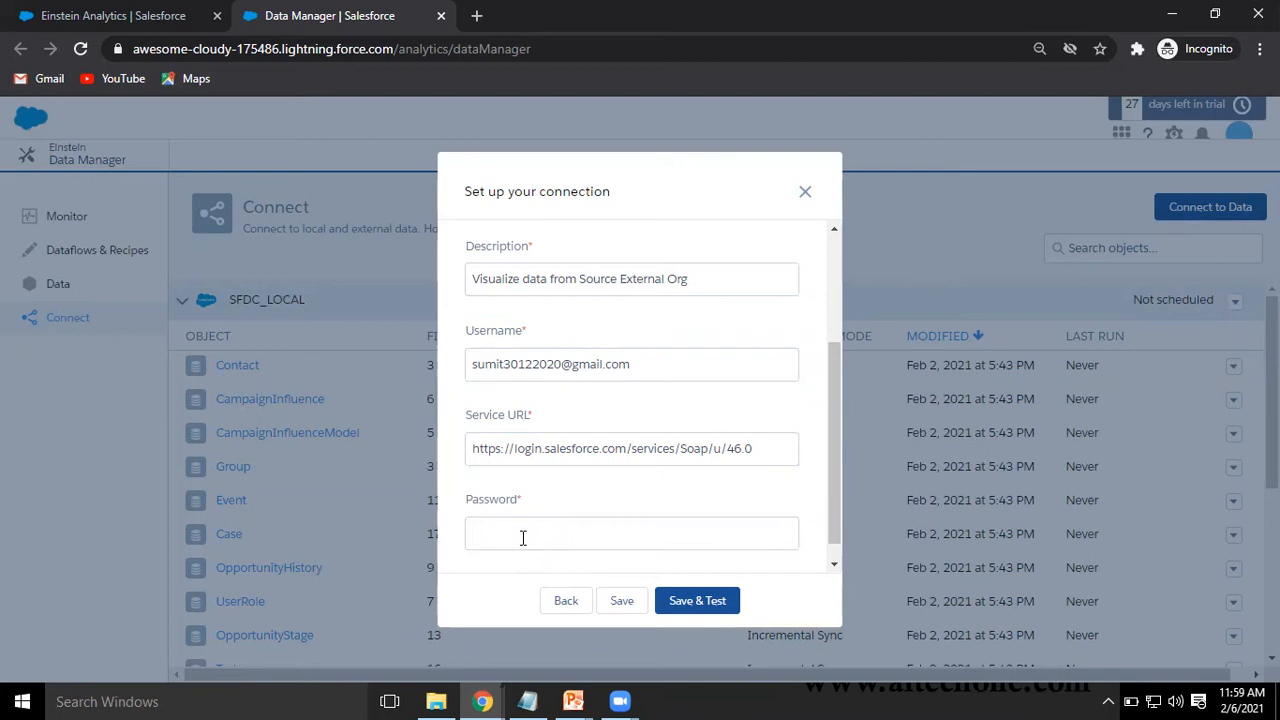
key("ctrl+v")
left_click(696, 604)
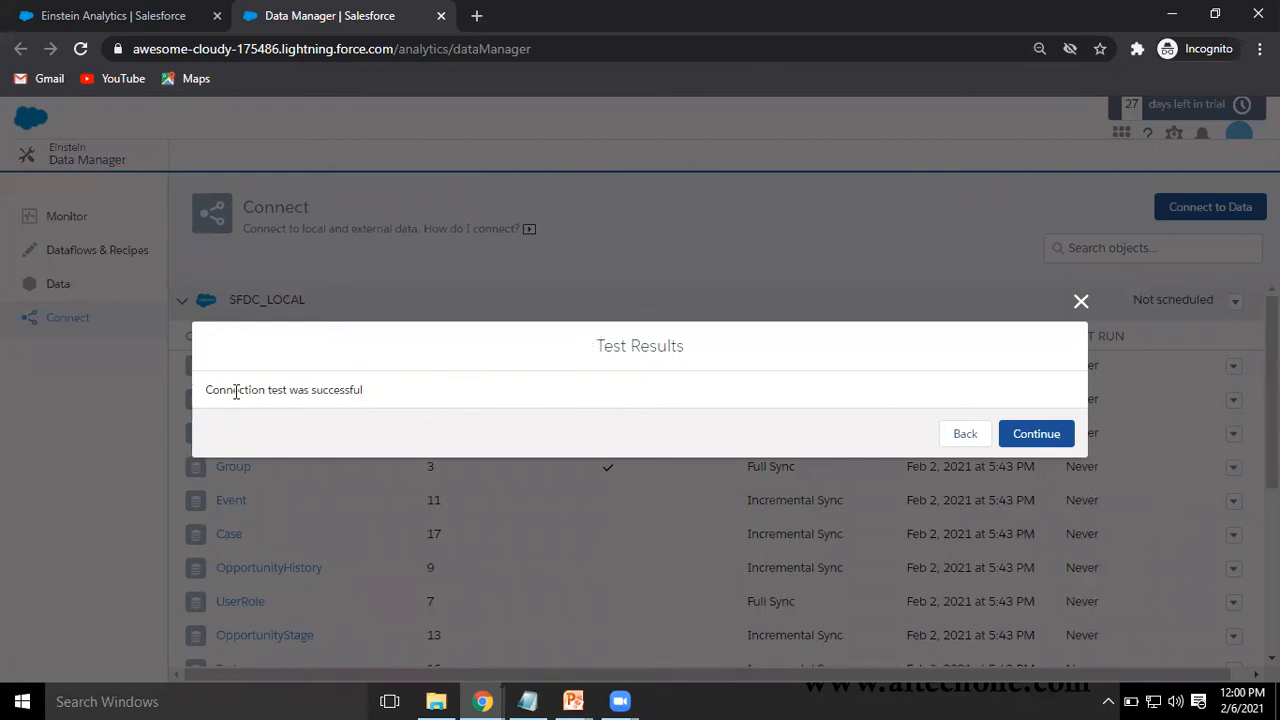
left_click_drag(208, 393, 363, 390)
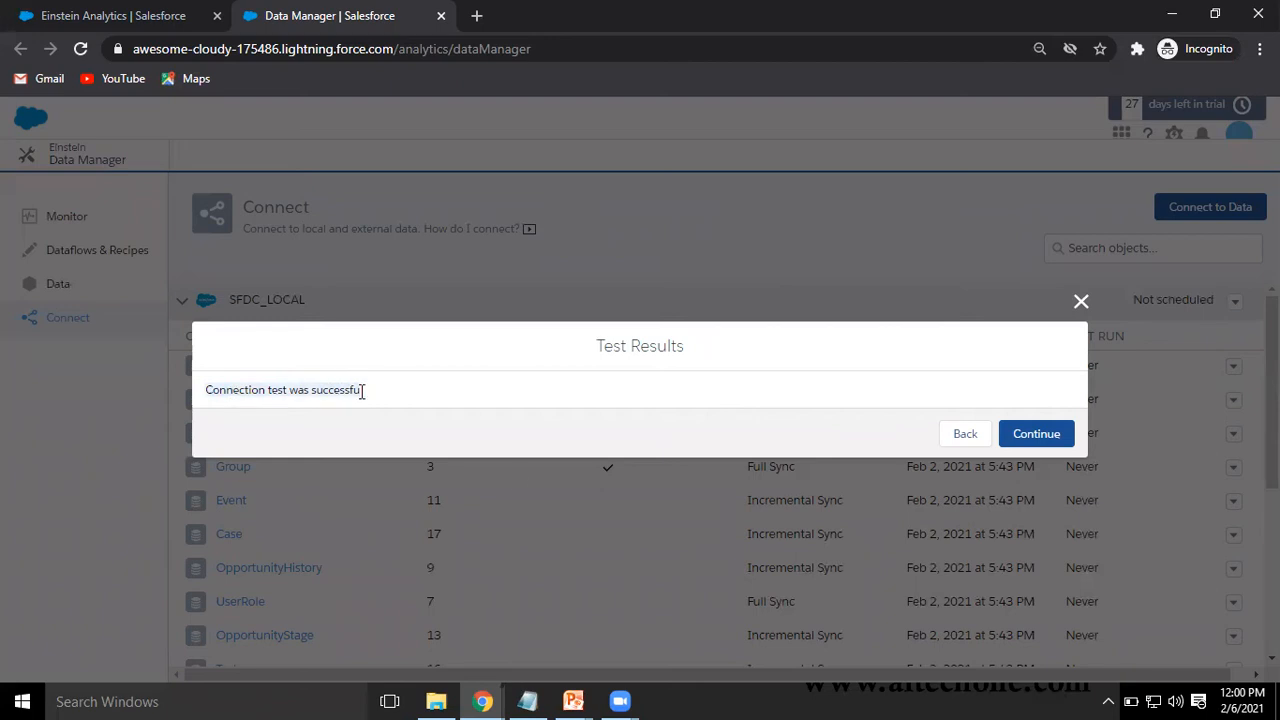
left_click(1028, 436)
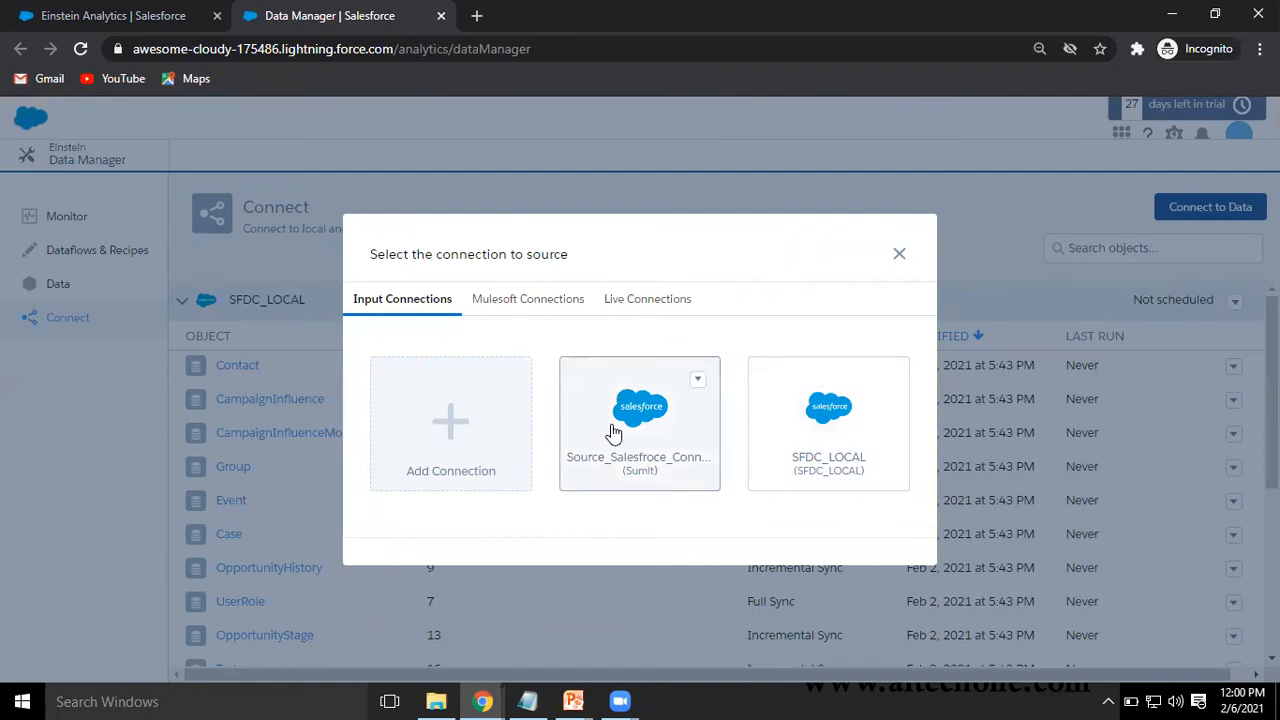
Correct the new connection's name to Source_Salesforce_Connector, then save and test it again.
left_click(697, 380)
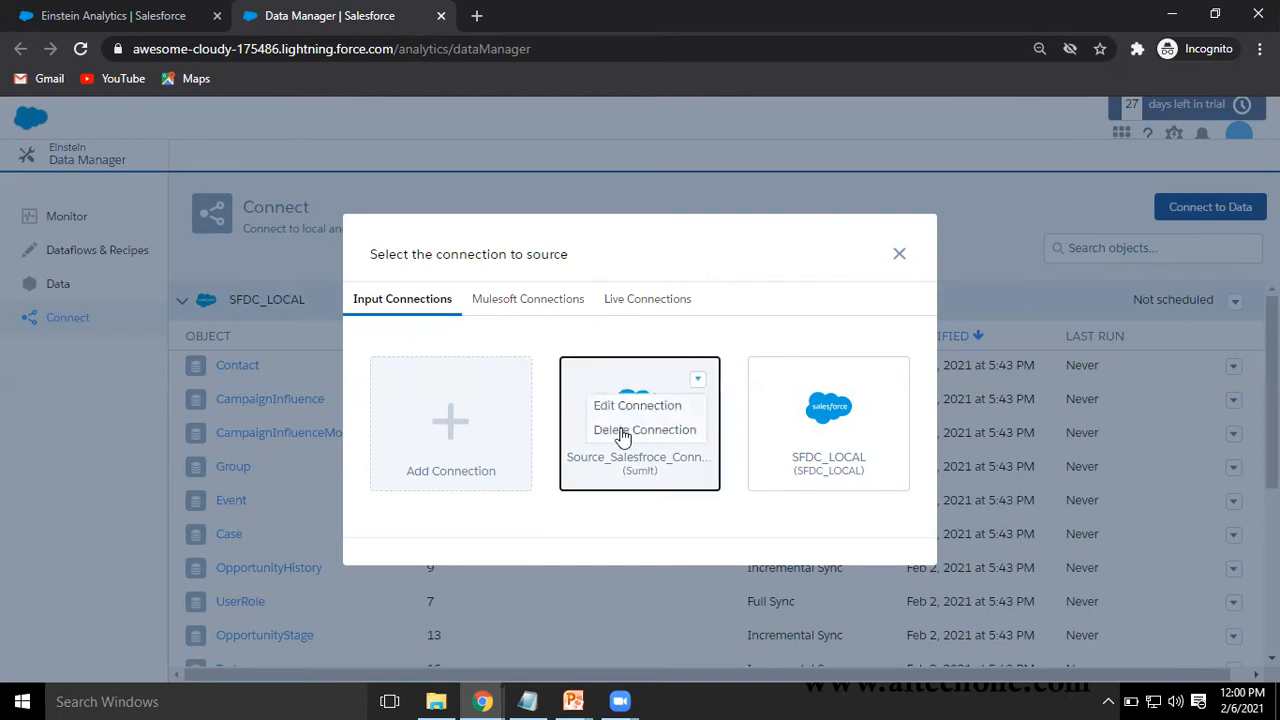
left_click(624, 406)
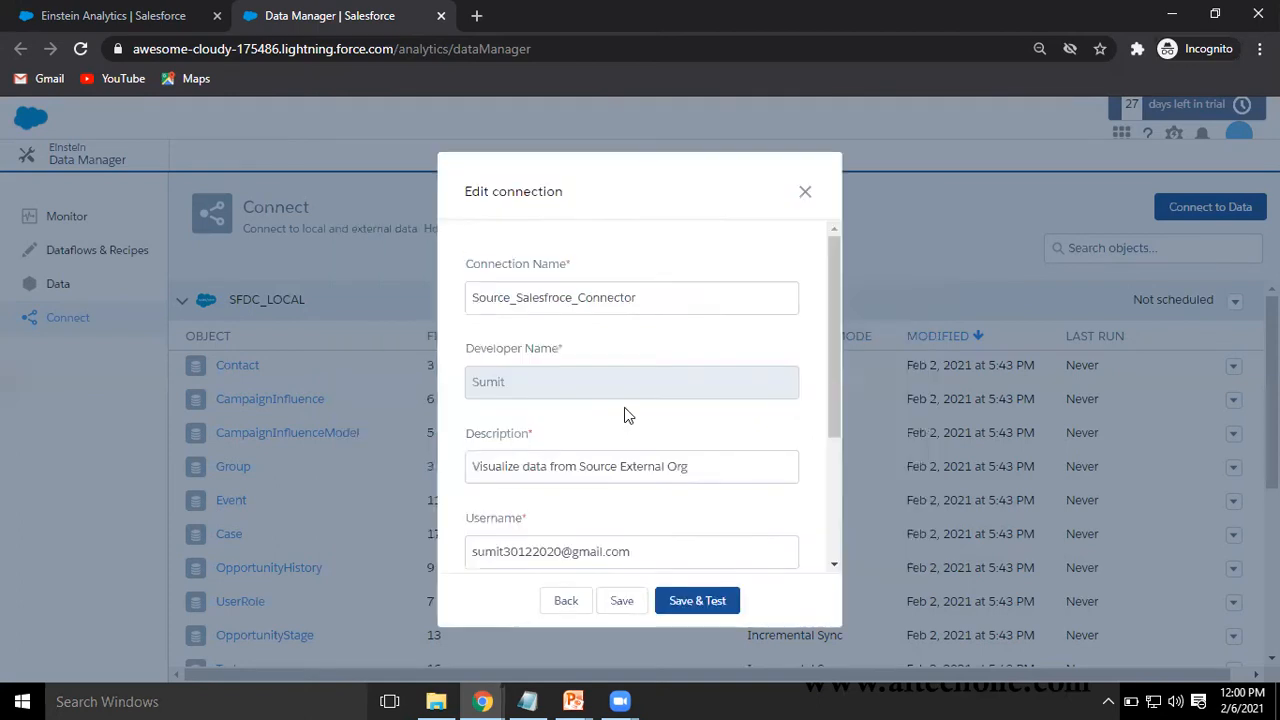
left_click(571, 297)
key("BackSpace")
key("BackSpace")
key("BackSpace")
key("BackSpace")
type("orce")
left_click(688, 596)
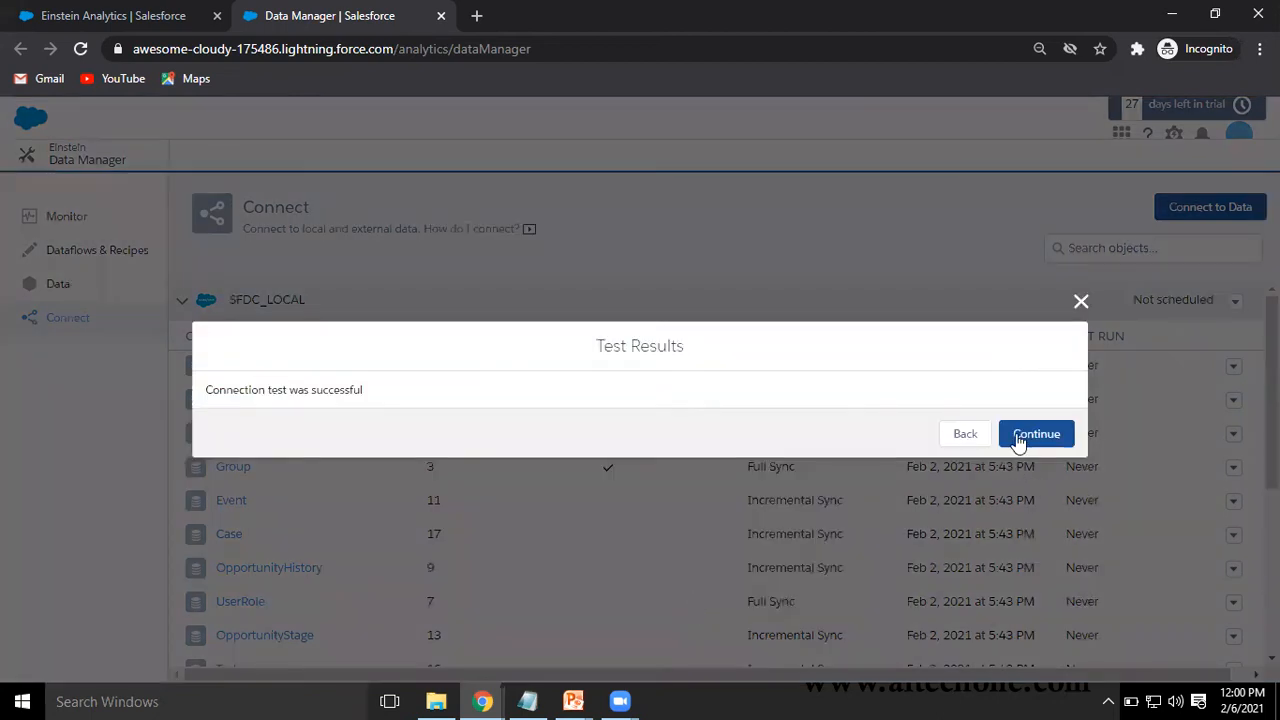
left_click(1017, 438)
left_click(697, 379)
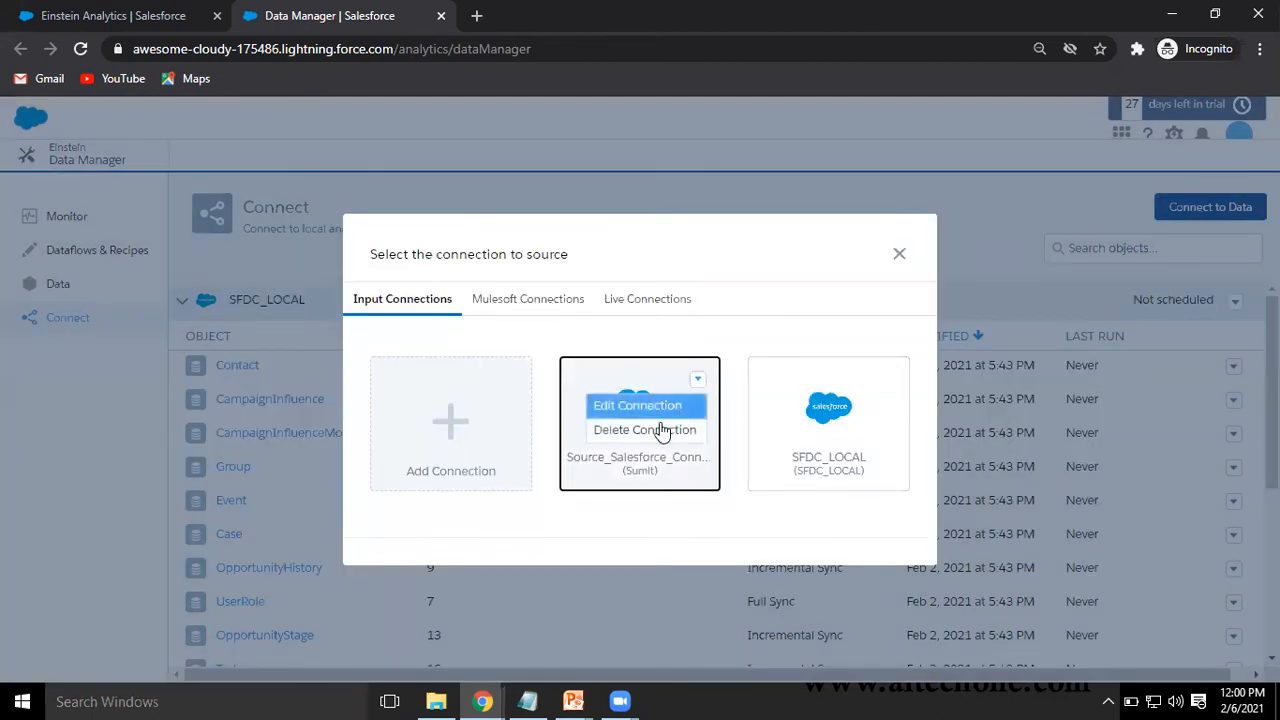
left_click(571, 533)
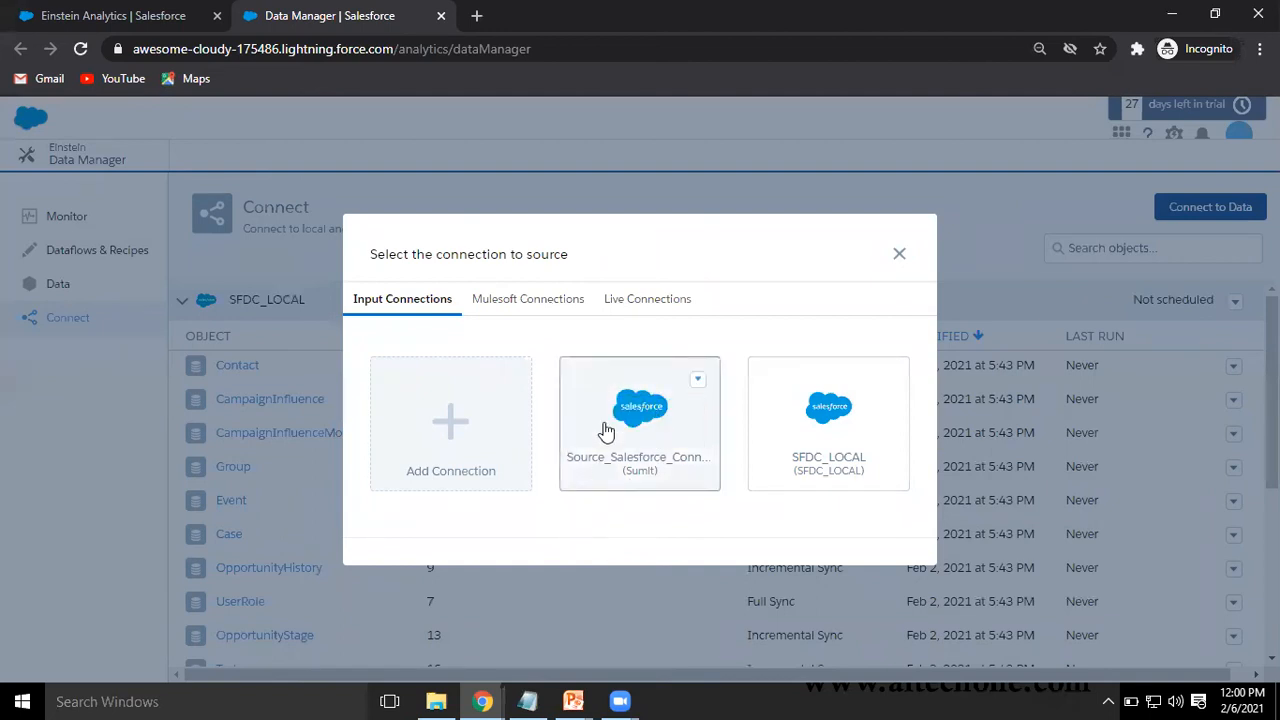
Use Source_Salesforce_Connector as the source and choose its Candidate__c object.
left_click(604, 428)
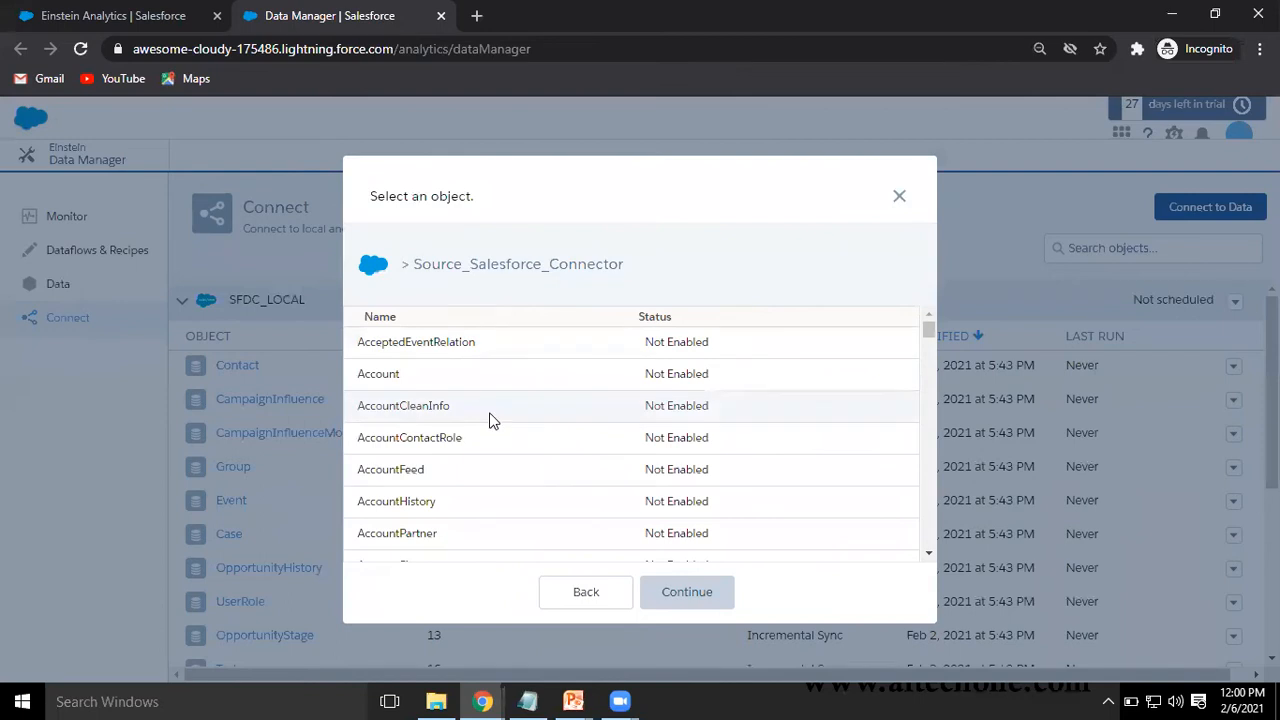
scroll(490, 420, "down", 2)
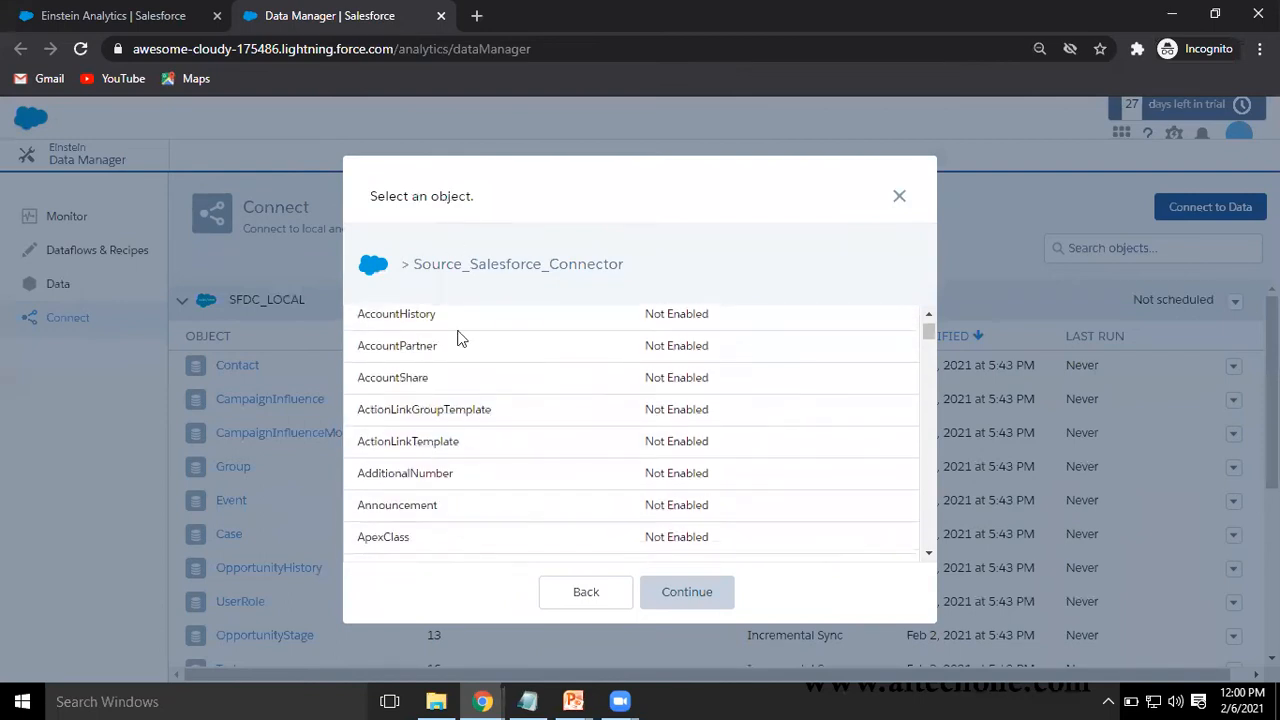
scroll(460, 423, "down", 10)
scroll(460, 423, "down", 10)
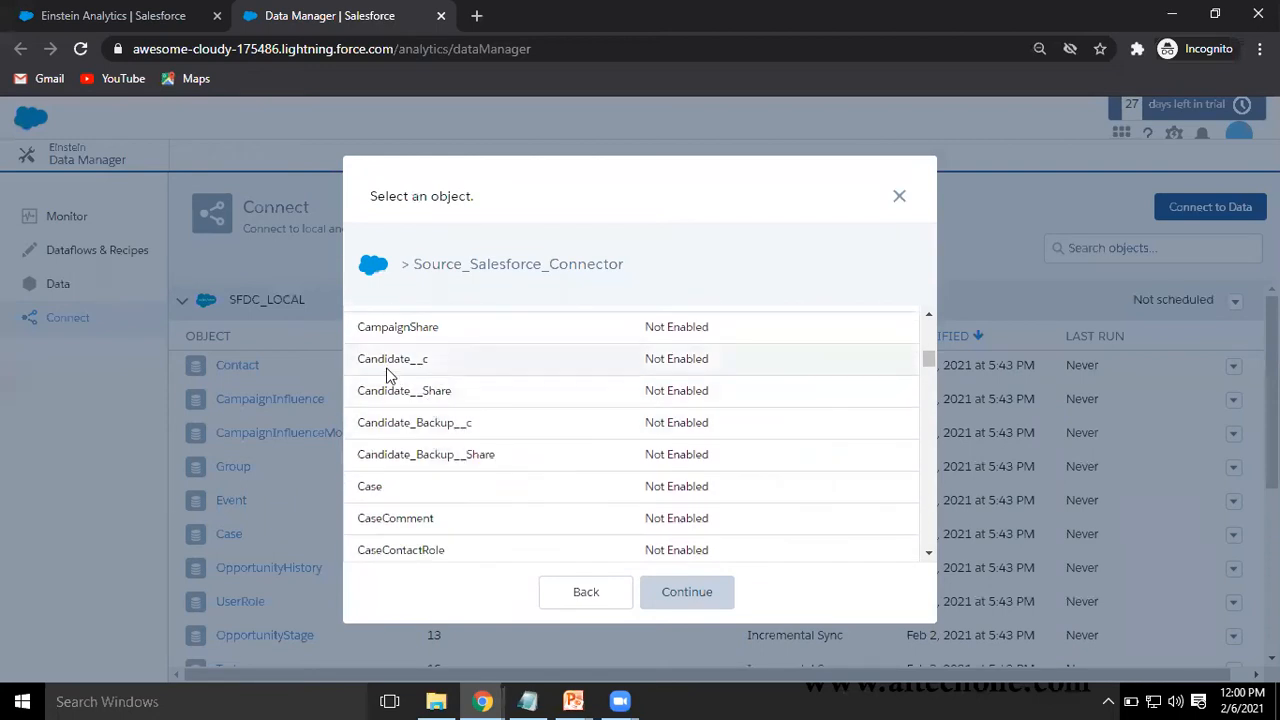
left_click(386, 361)
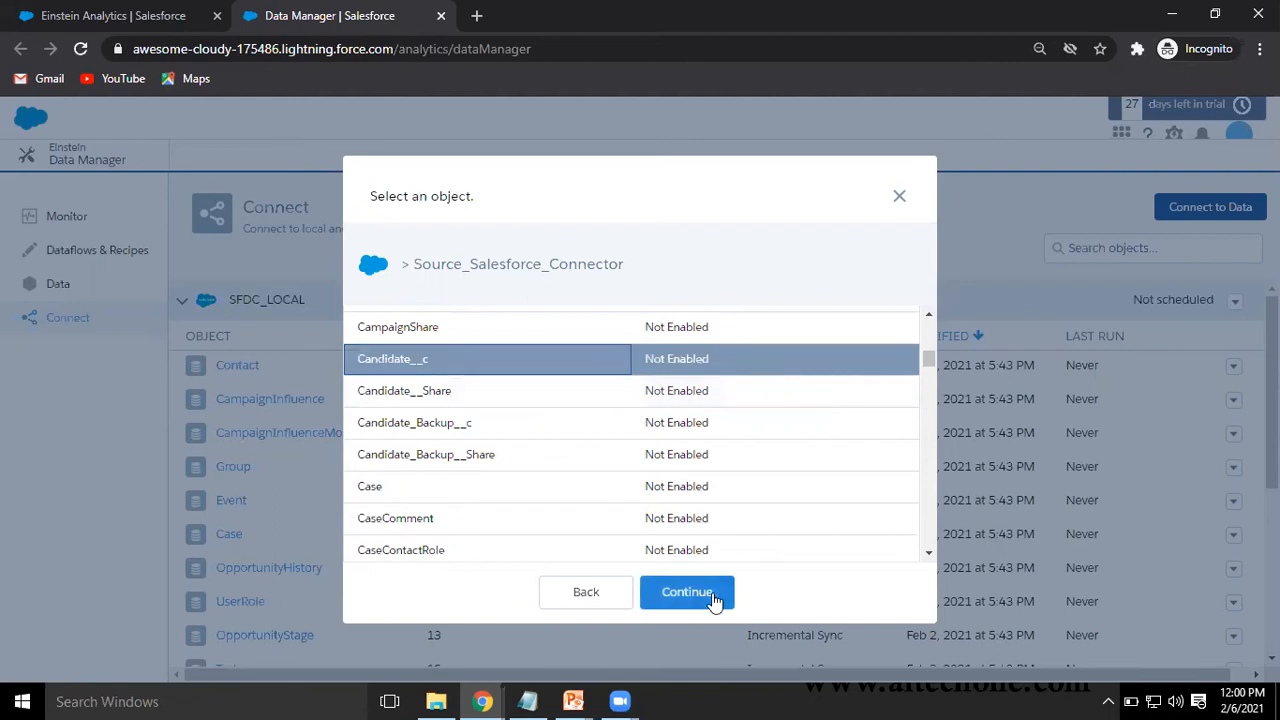
left_click(688, 592)
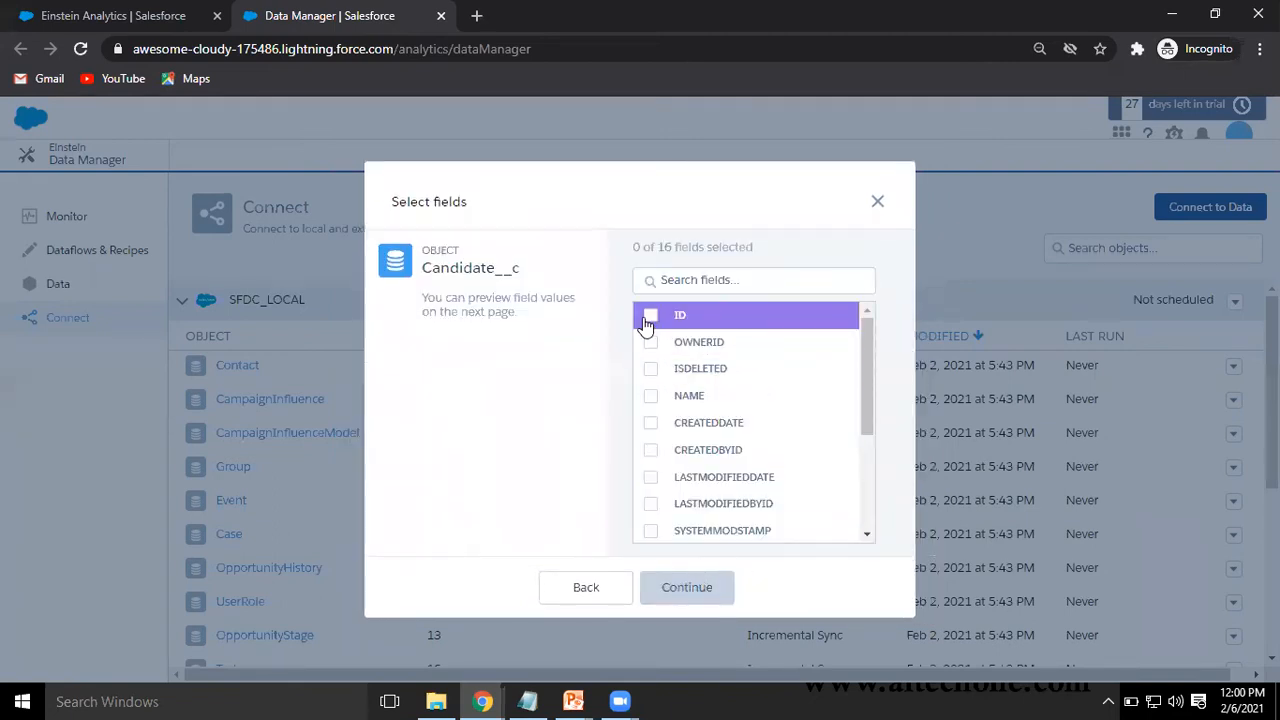
Select the Candidate__c fields ID, OWNERID, ISDELETED, NAME and CREATEDDATE.
left_click(651, 342)
left_click(651, 315)
left_click(651, 368)
left_click(651, 423)
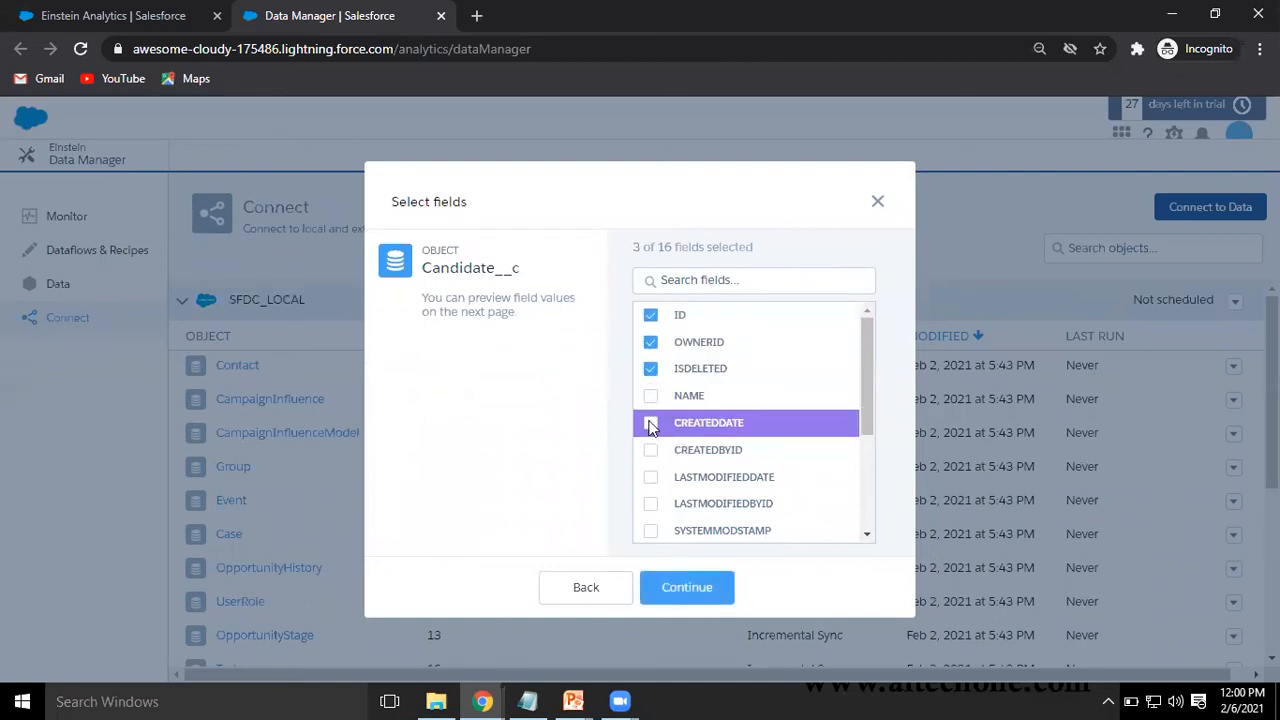
left_click(651, 396)
Include the FULL_NAME__C, EMAIL_ID__C, PHONE_NUMBER__C, DATE_OF_BIRTH__C and EXPERIENCE__C fields, and save the Candidate__c object settings.
scroll(658, 494, "down", 3)
scroll(658, 494, "up", 3)
scroll(660, 496, "down", 2)
scroll(660, 496, "down", 1)
left_click(651, 422)
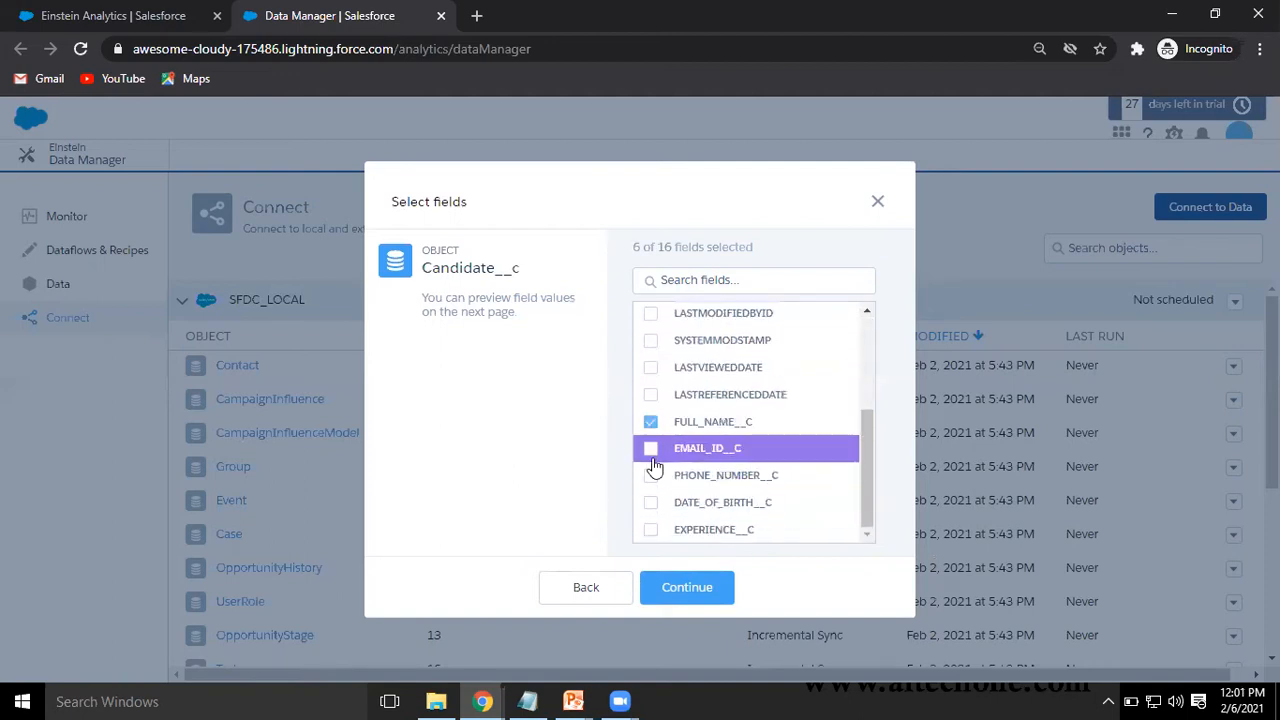
left_click(651, 476)
left_click(651, 503)
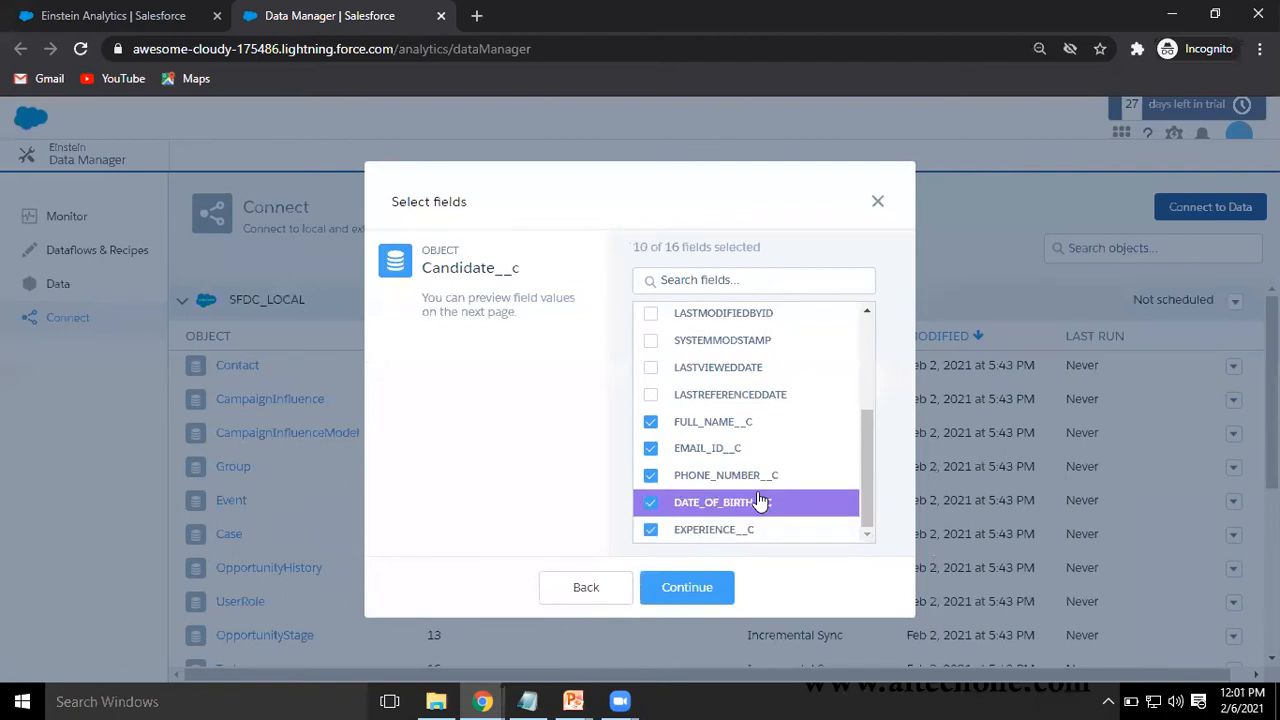
left_click(684, 588)
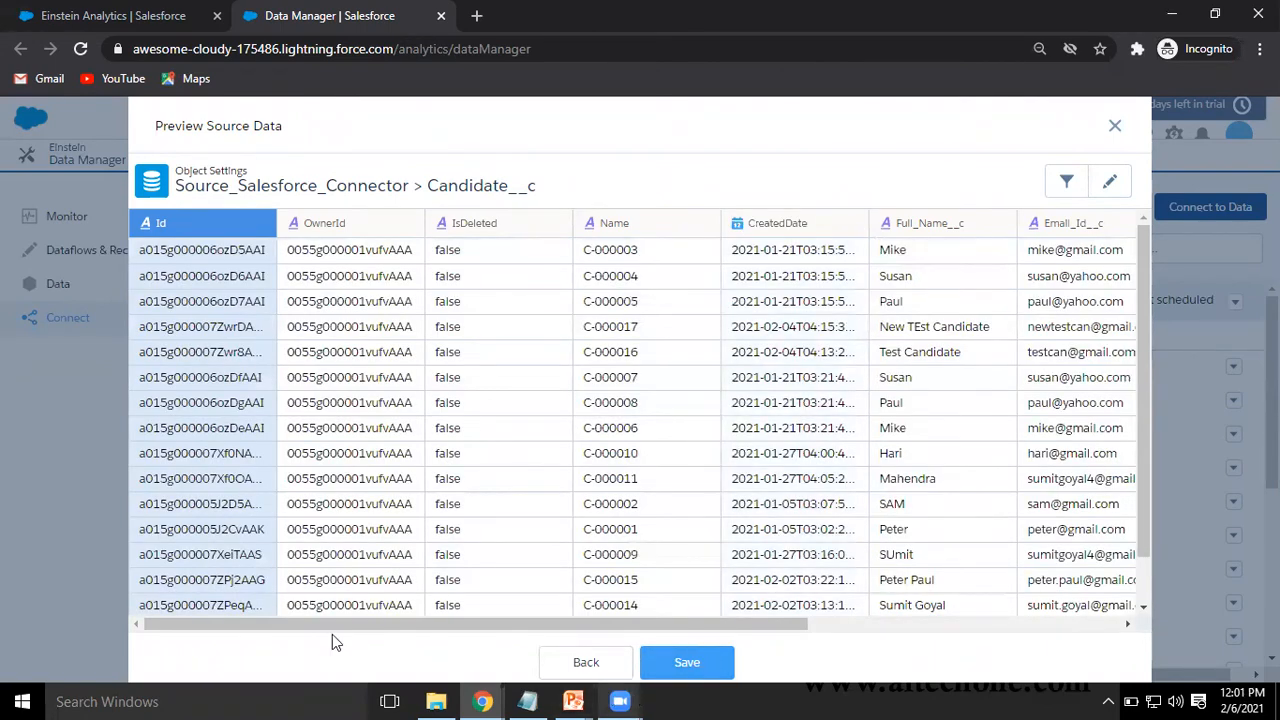
left_click(692, 662)
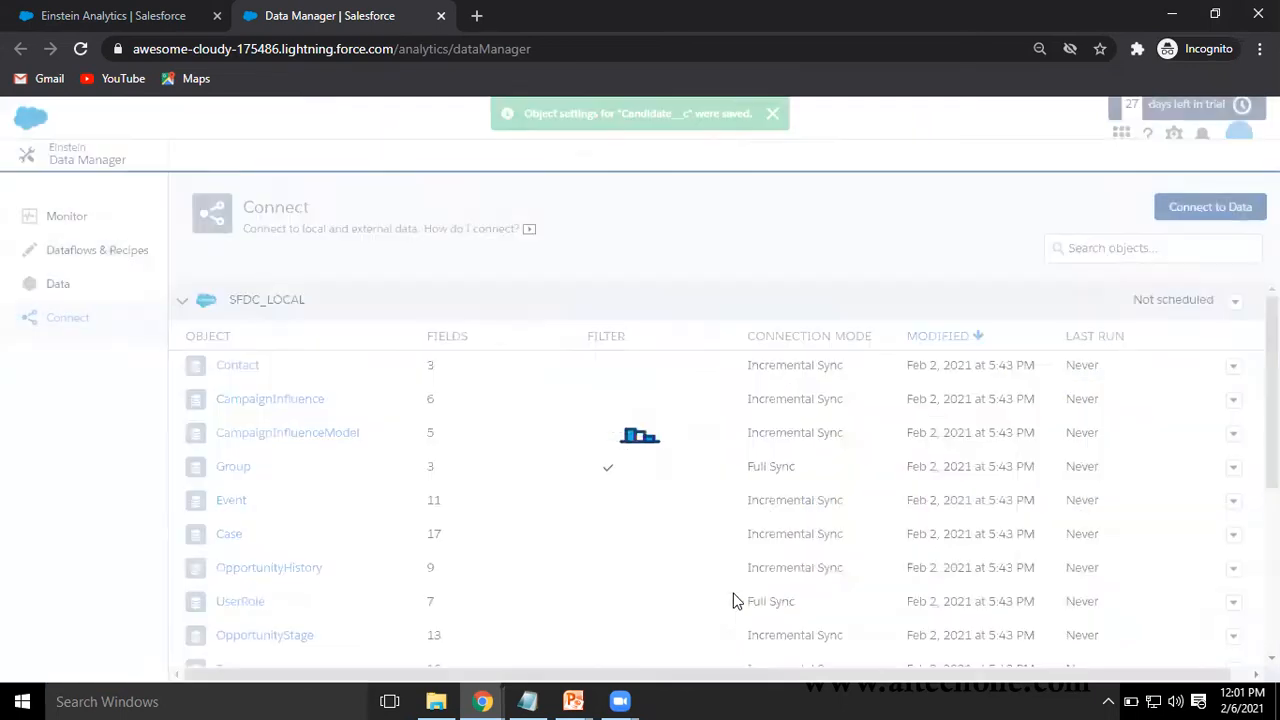
Run a data sync of the Candidate__c object under Source_Salesforce_Connector and refresh the job list until it finishes.
scroll(1160, 630, "down", 5)
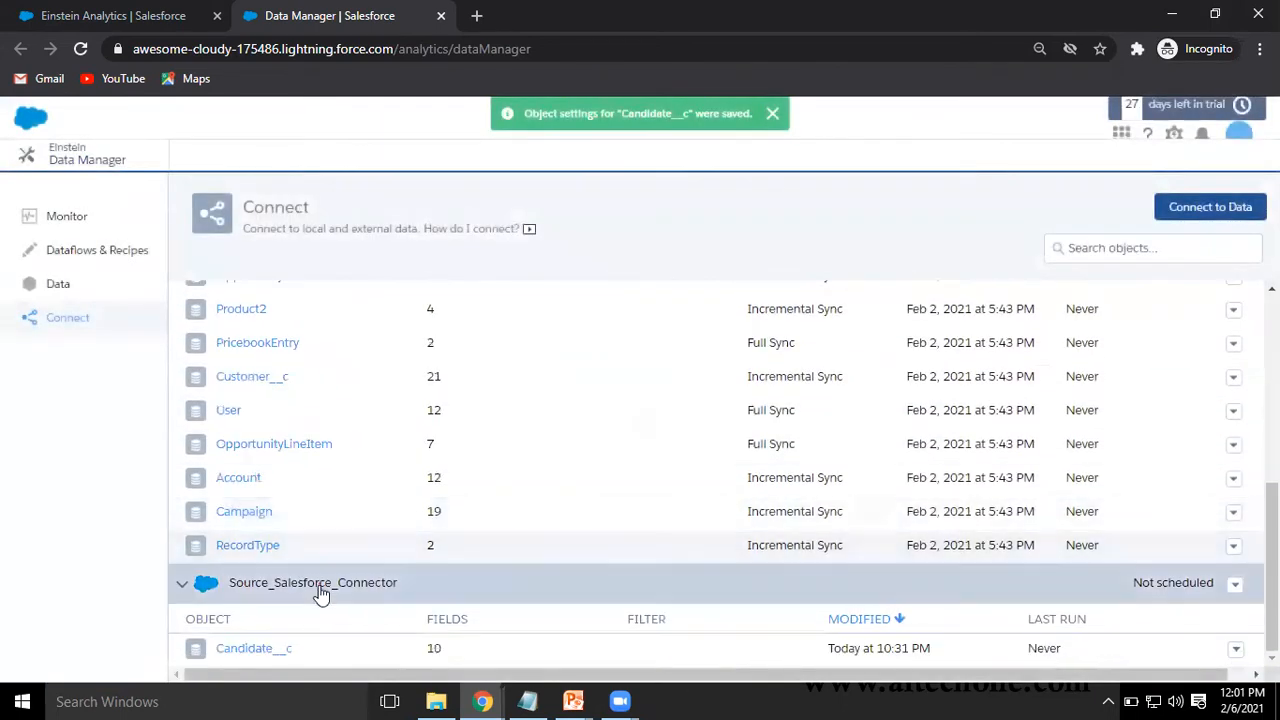
left_click(1235, 650)
left_click(1030, 598)
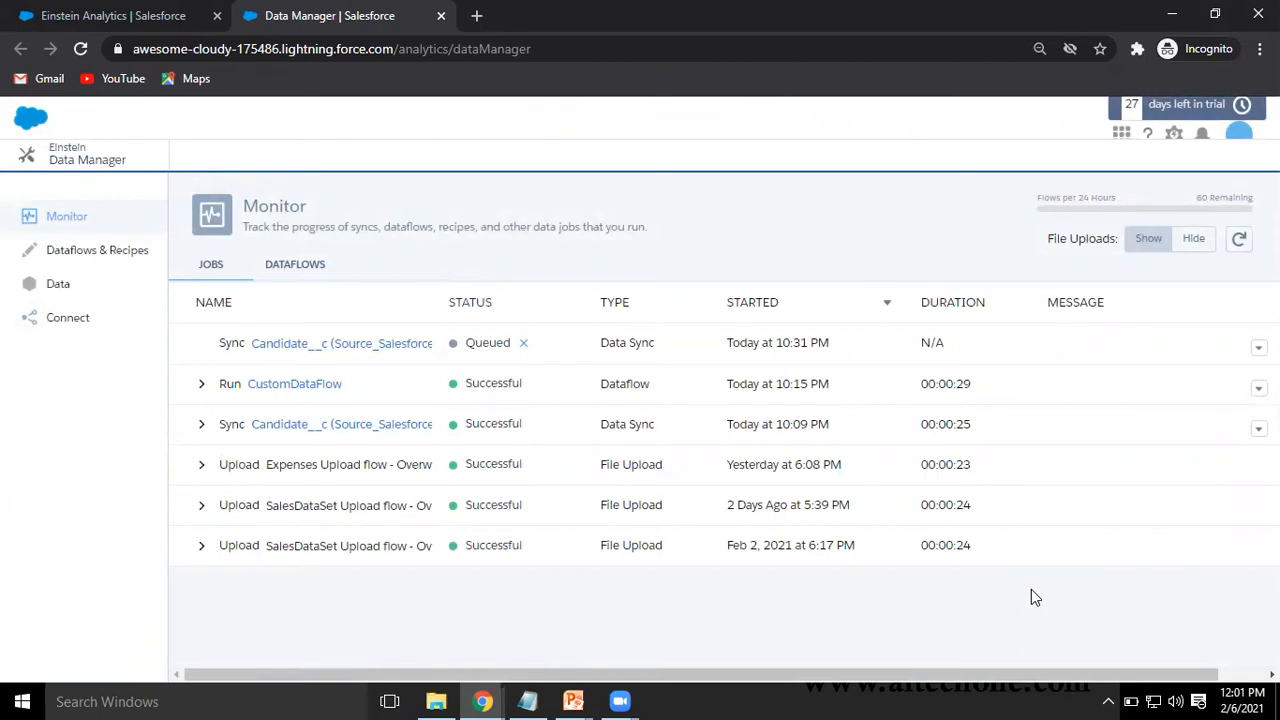
left_click(1238, 244)
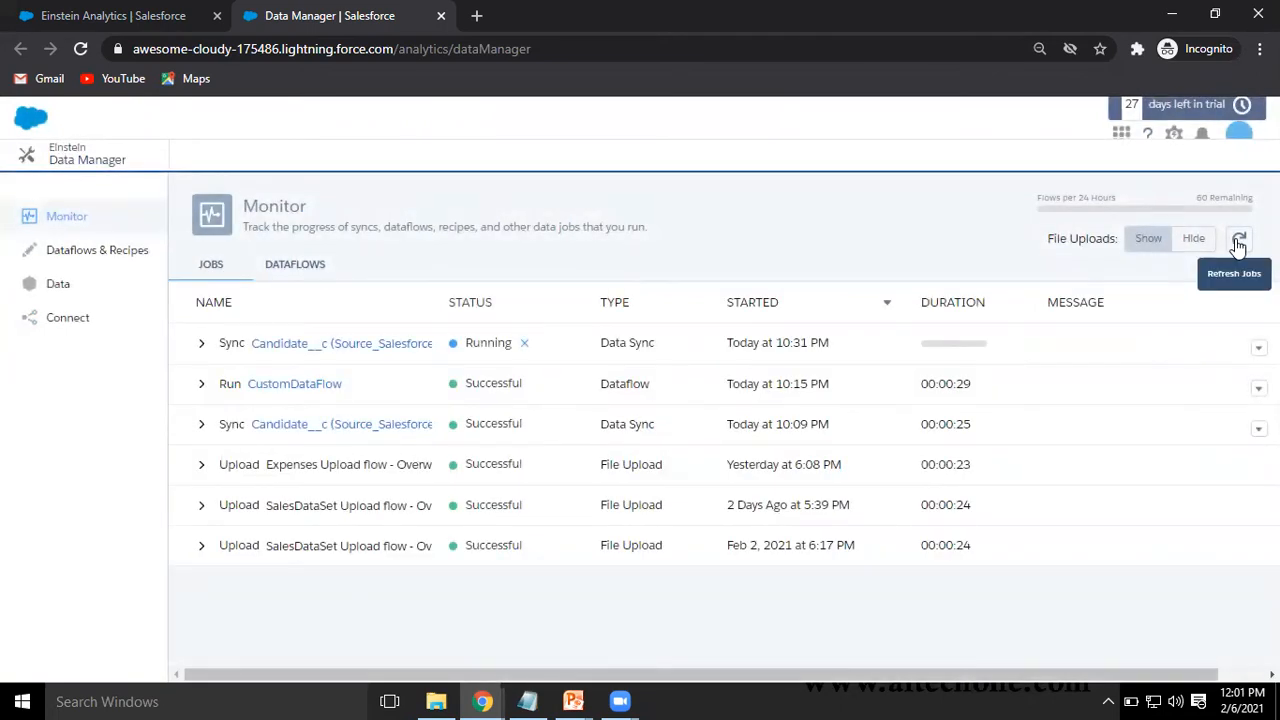
left_click(1238, 244)
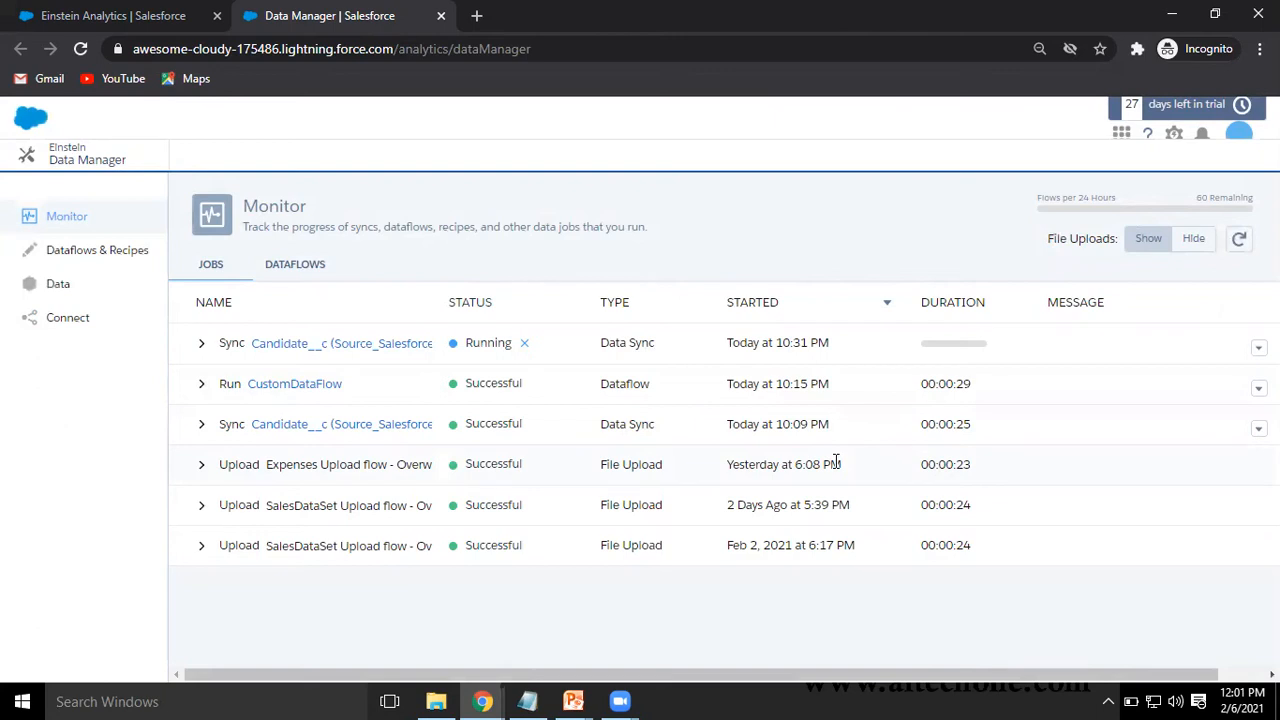
left_click(1239, 242)
left_click(1238, 241)
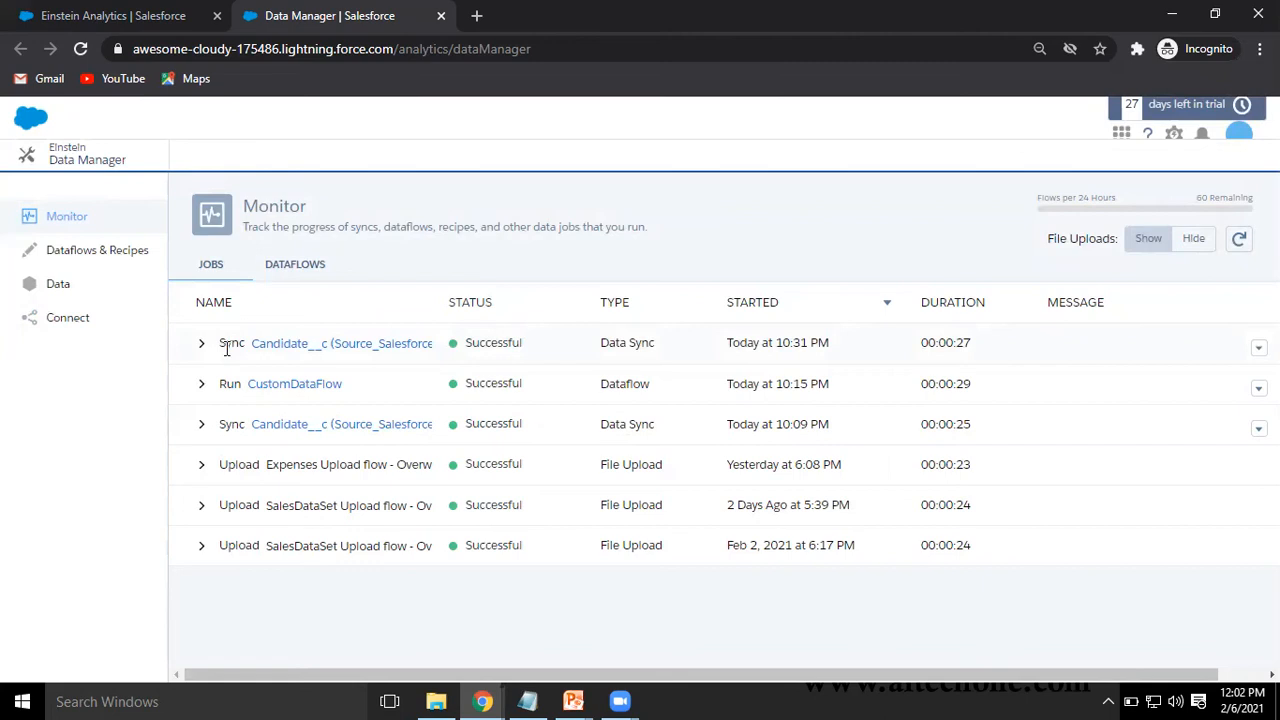
Open CustomDataFlow and add a digest node named sfdcDigest_CandidateNode.
left_click(68, 258)
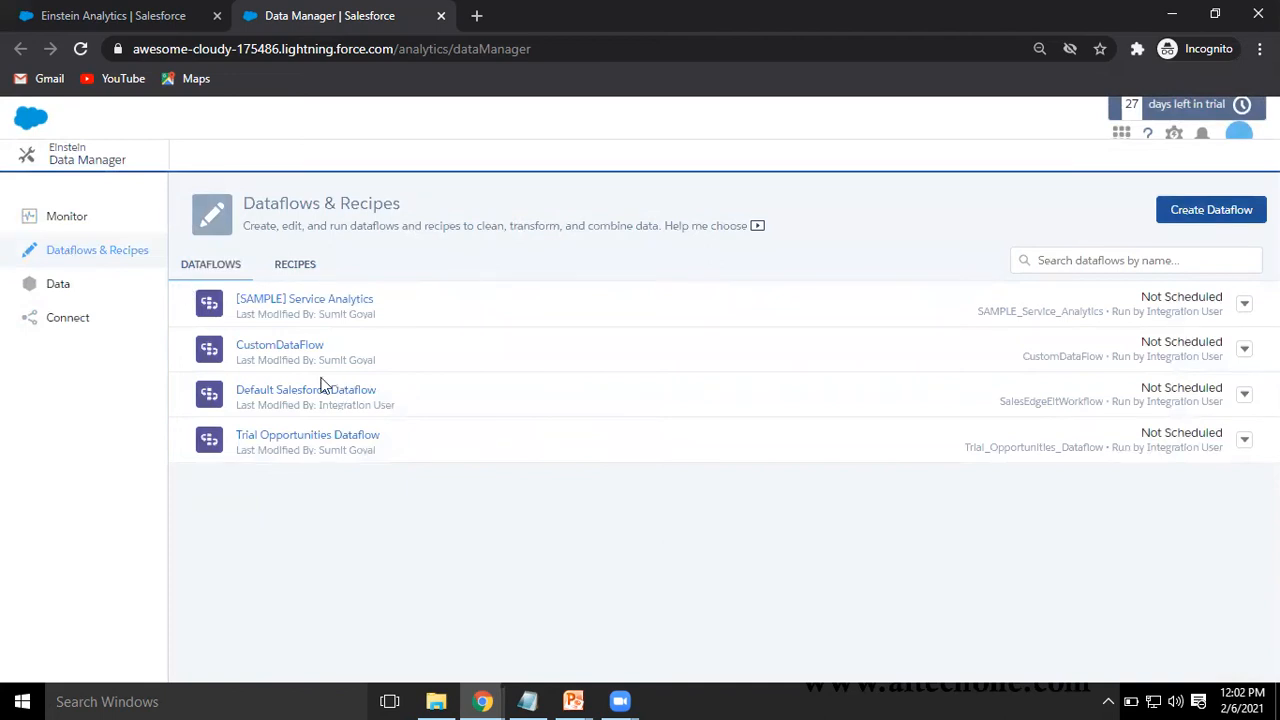
left_click(257, 347)
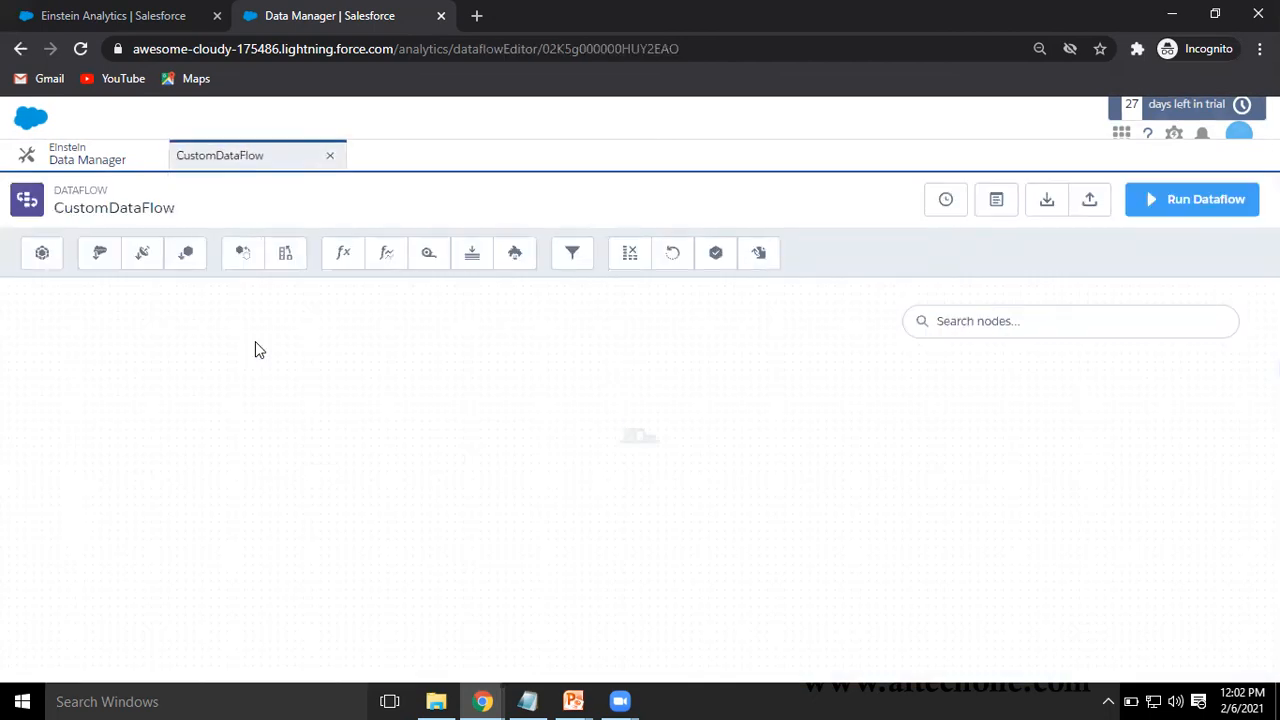
left_click(143, 260)
left_click(502, 271)
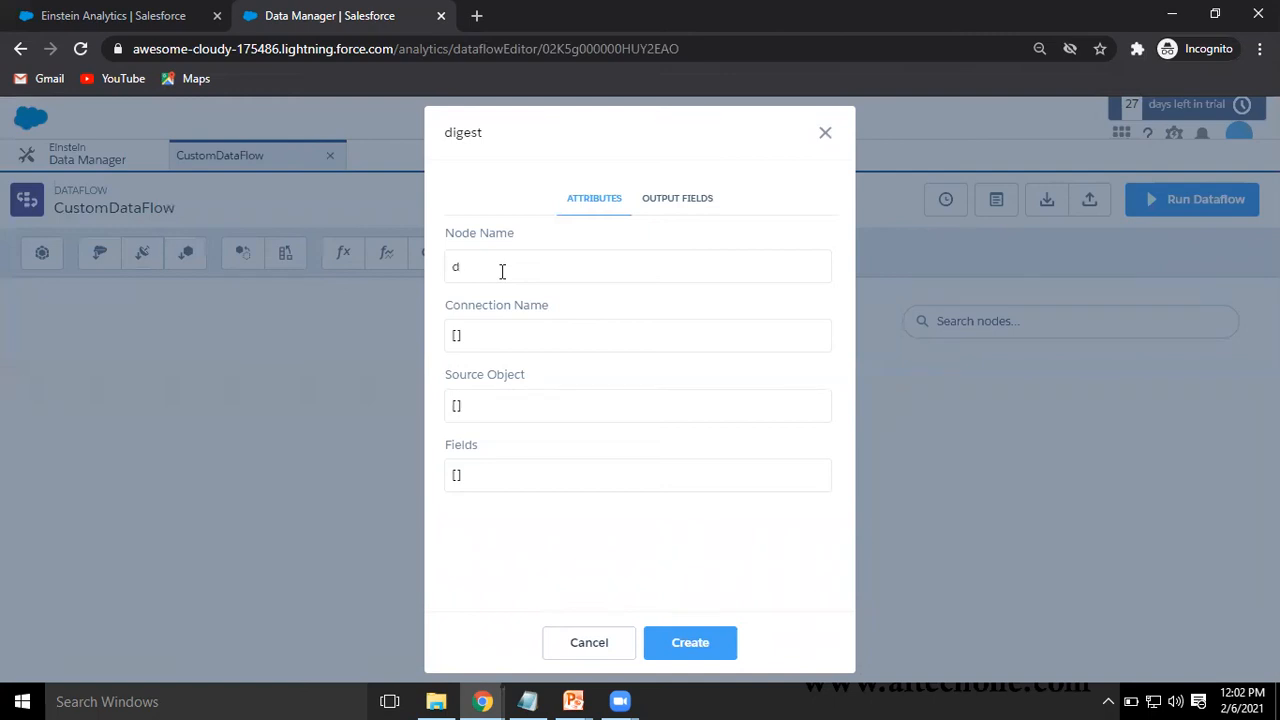
type("dig")
key("BackSpace")
key("BackSpace")
key("BackSpace")
type("sfdc")
type("Digest")
type("_Cad")
type("ndidate")
type("Node")
Set the digest node's connection to the external org and its source object to Candidate__c.
left_click(483, 342)
left_click(518, 403)
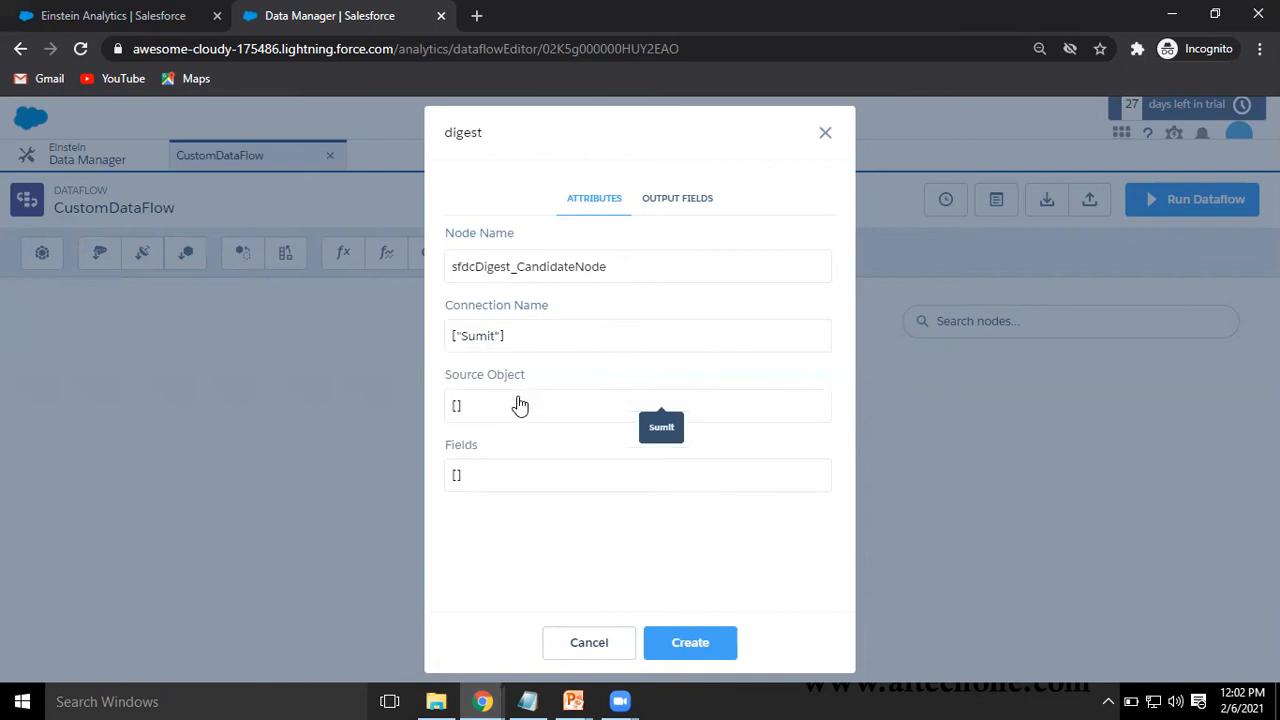
left_click(484, 407)
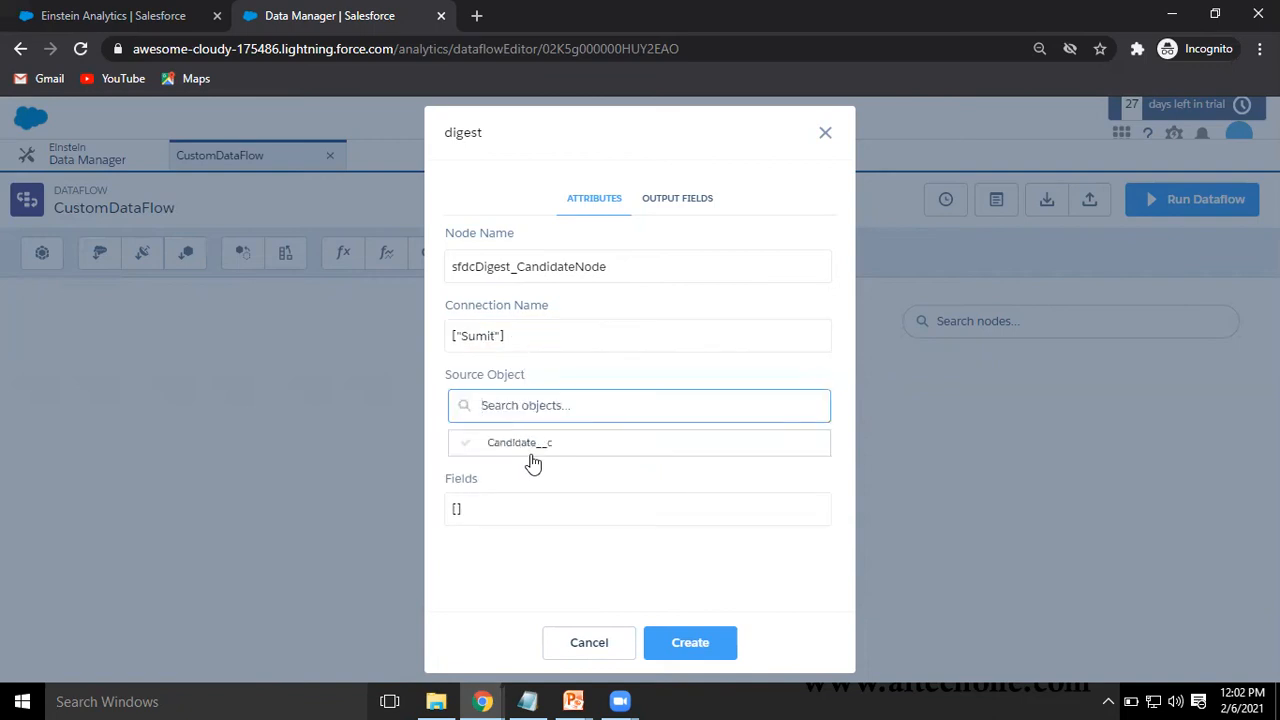
left_click(511, 447)
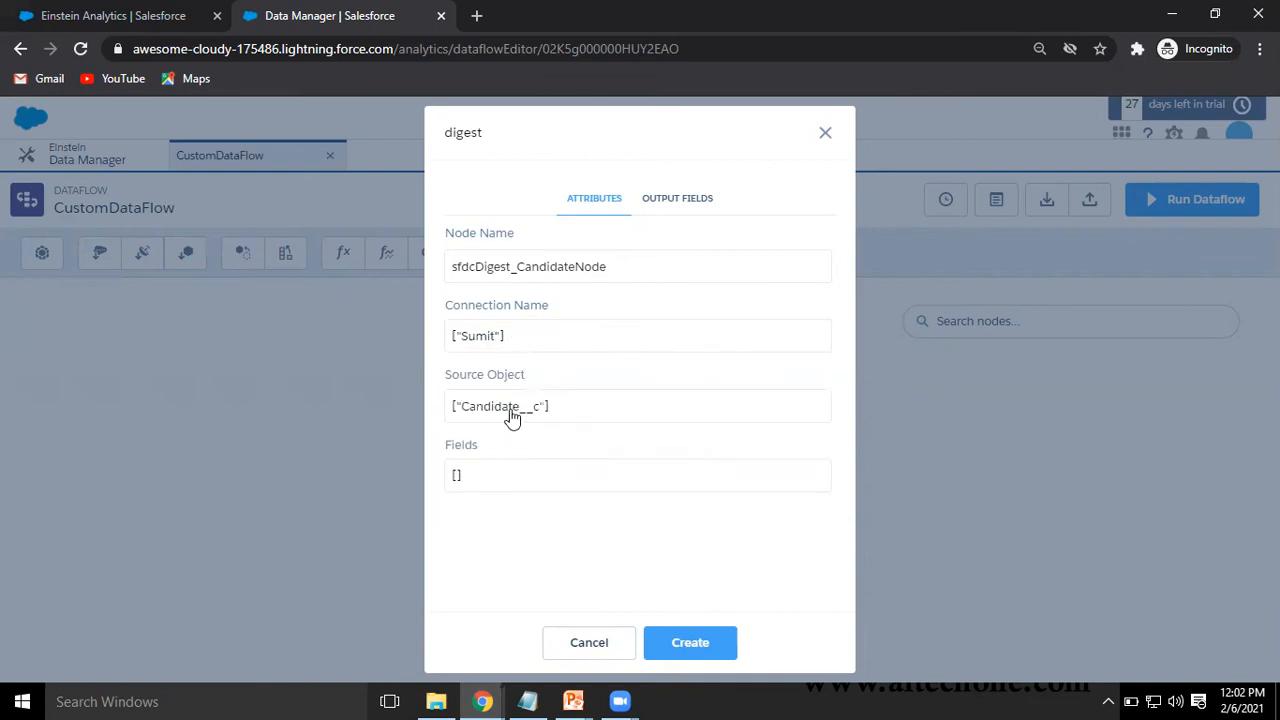
Select the CreatedDate, Date_Of_Birth__c, Email_Id__c, Experience__c and Full_Name__c fields for the digest node.
left_click(491, 472)
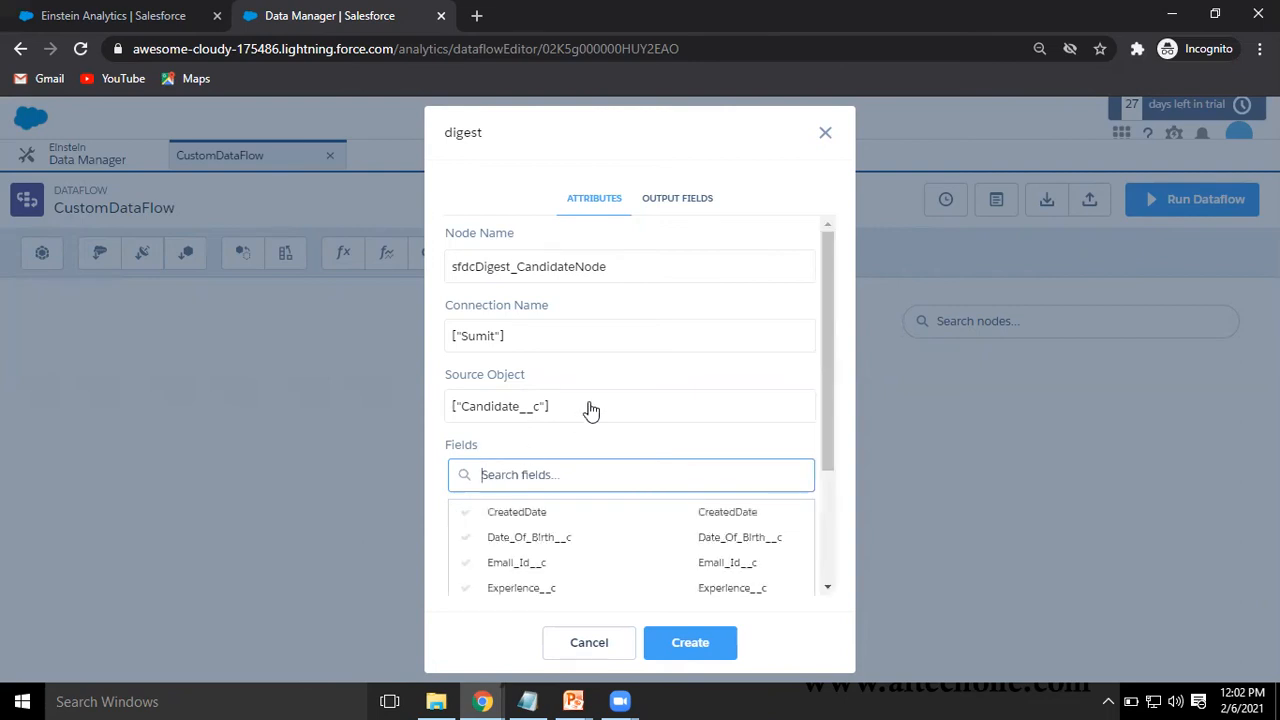
left_click(465, 515)
left_click(465, 537)
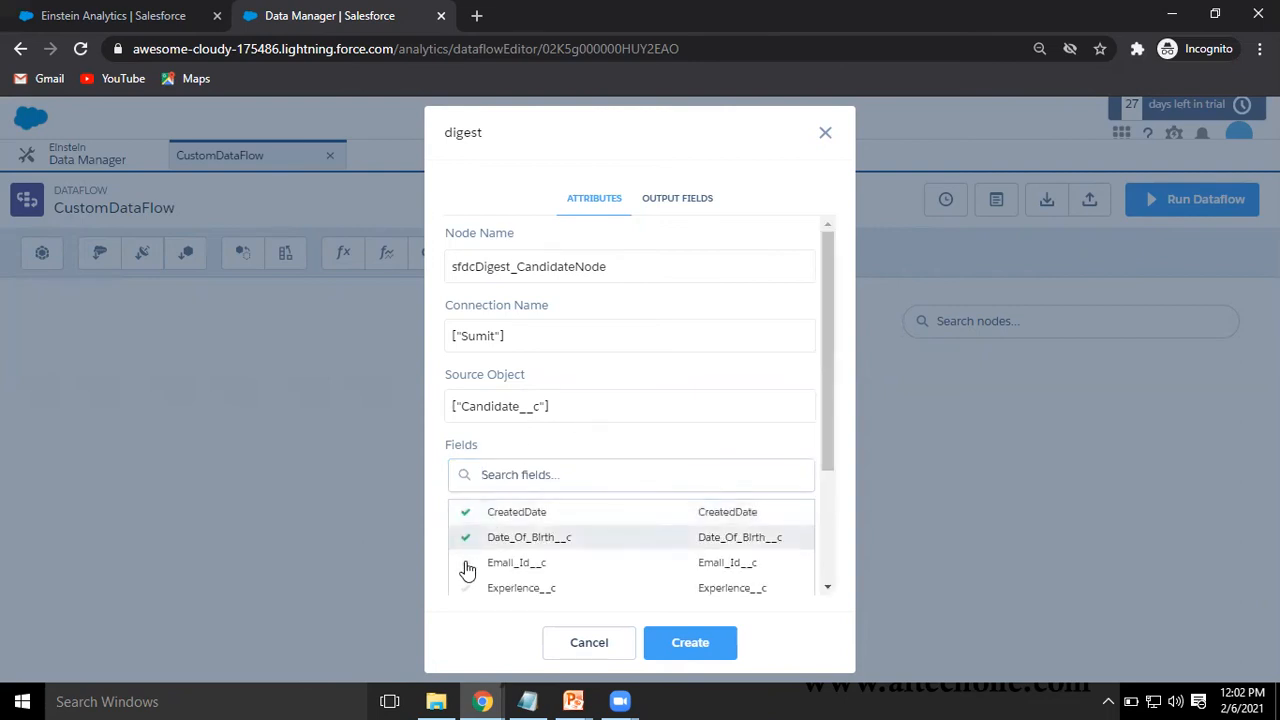
left_click(467, 569)
left_click(466, 590)
scroll(503, 528, "down", 3)
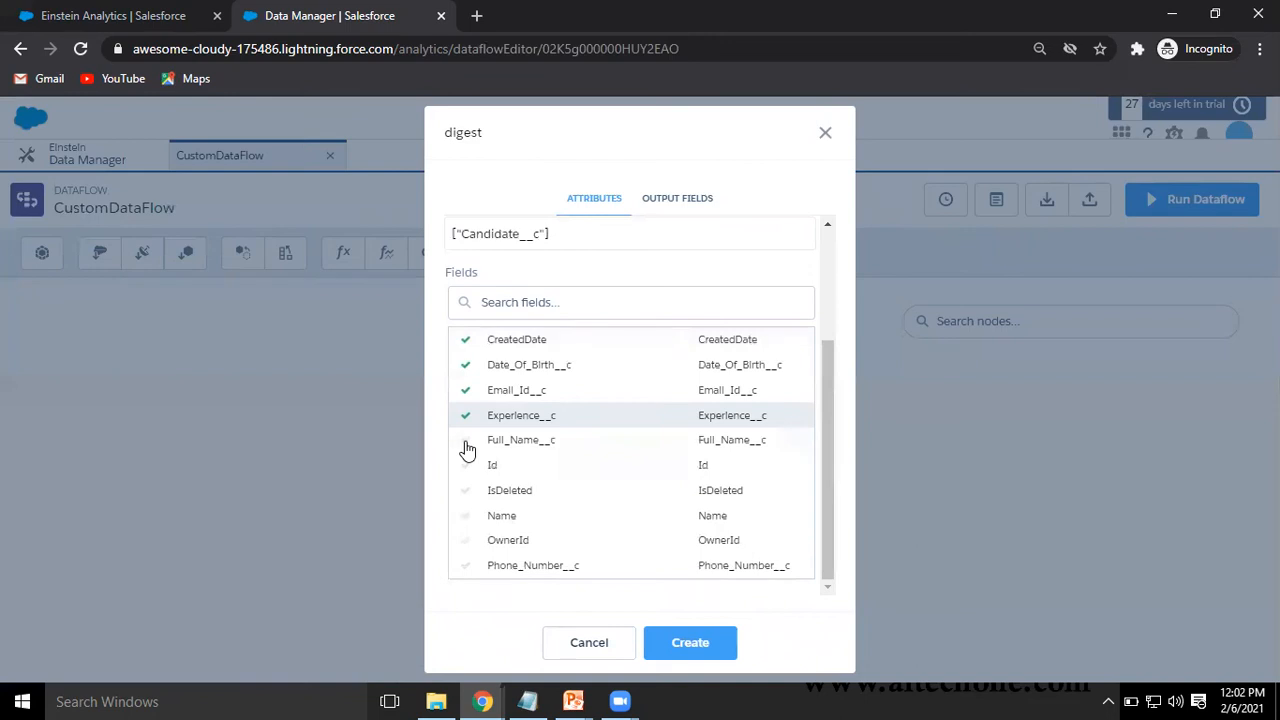
left_click(466, 443)
Include the Id, Name, OwnerId and Phone_Number__c fields, review the output fields and create the digest node.
scroll(495, 522, "down", 3)
left_click(466, 468)
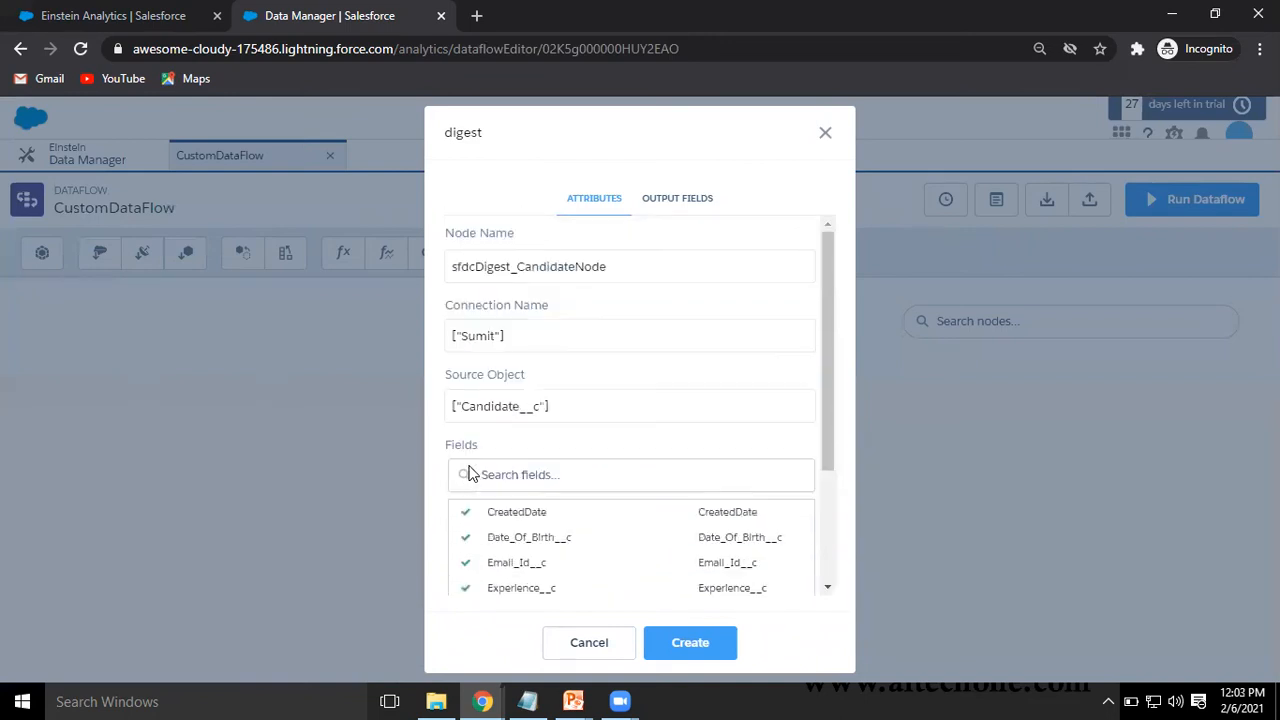
scroll(470, 474, "down", 3)
left_click(465, 508)
scroll(495, 518, "down", 1)
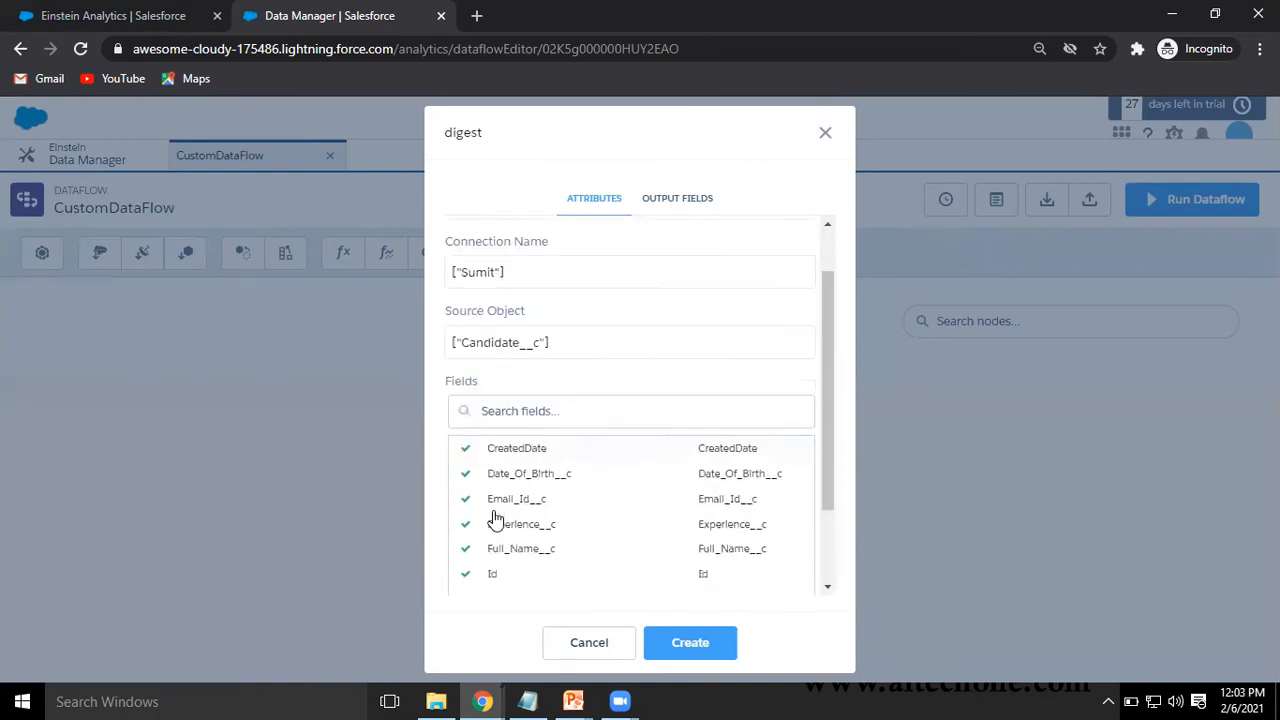
scroll(495, 518, "down", 2)
left_click(466, 543)
scroll(466, 560, "down", 4)
left_click(466, 568)
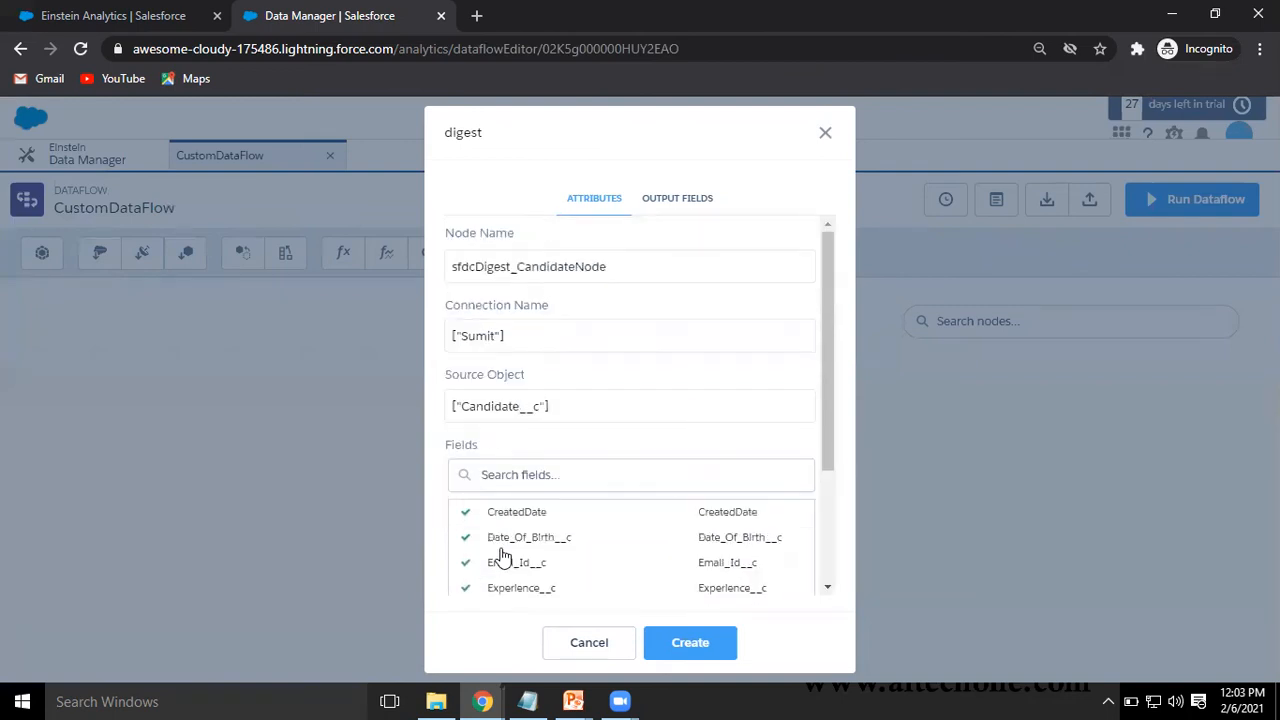
left_click(669, 212)
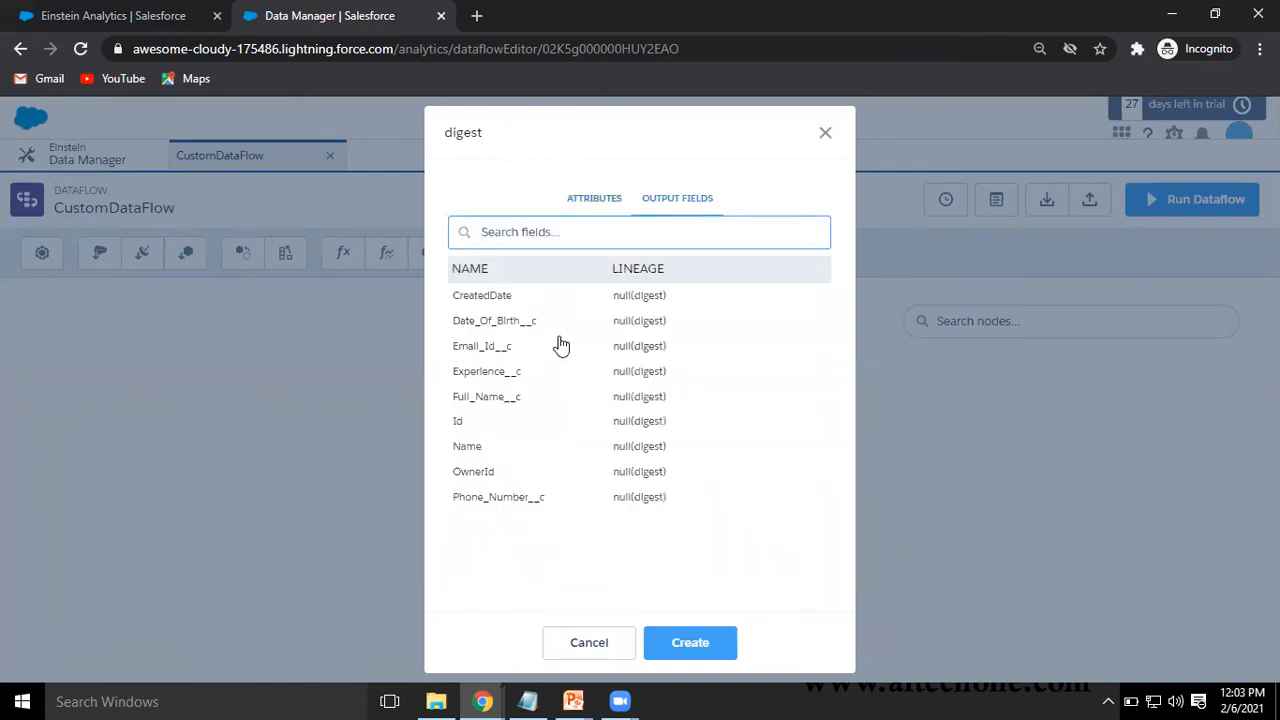
left_click(700, 648)
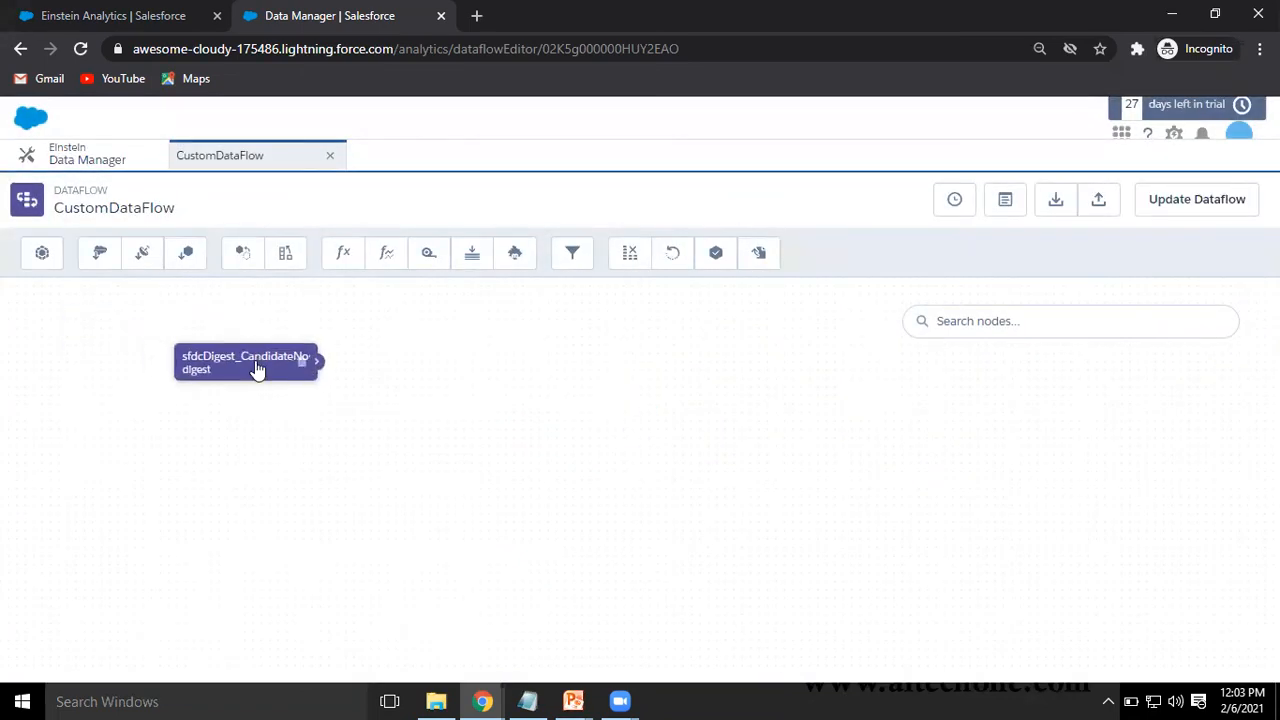
Add an sfdcRegister node named sfdcRegister_Candidate with sfdcDigest_CandidateNode as its source.
left_click(727, 258)
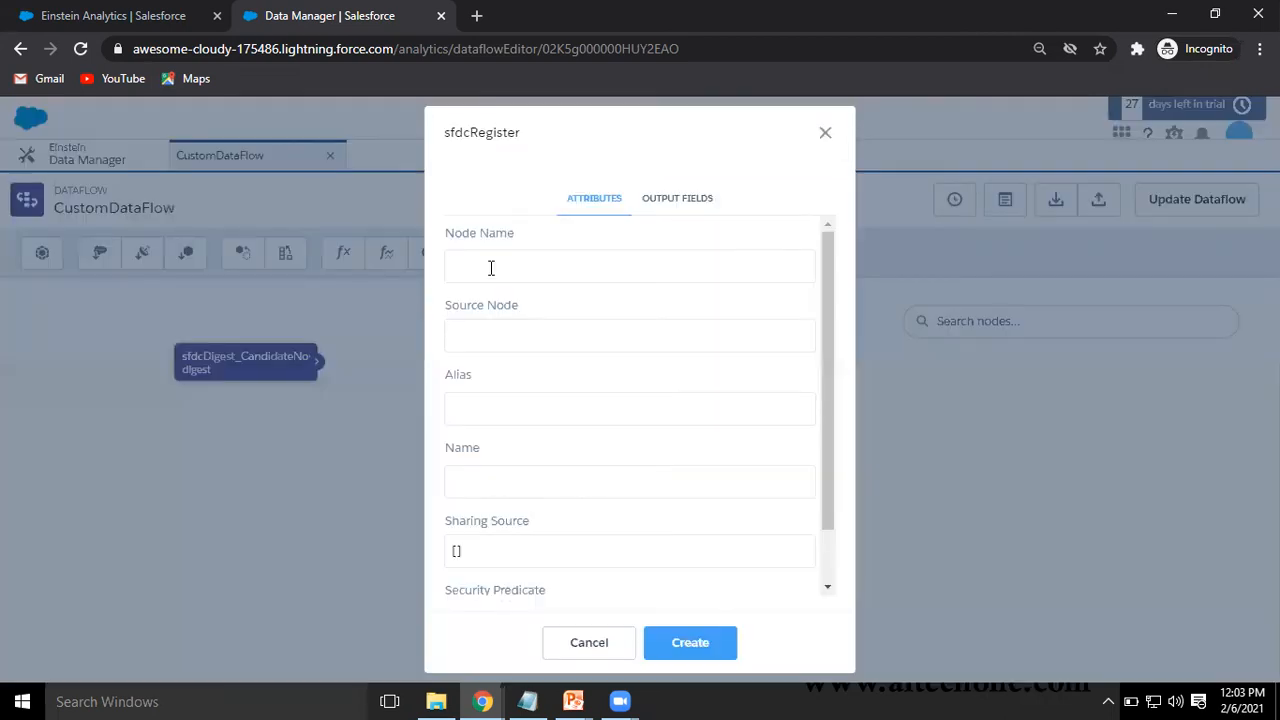
type("sfdcRegister_Candiadte")
key("BackSpace")
type("date")
left_click(505, 345)
left_click(508, 376)
Give the register node the alias "Candidate Dataset" and the name "Candidate_Dataset", and create it.
left_click(490, 420)
type("Ca")
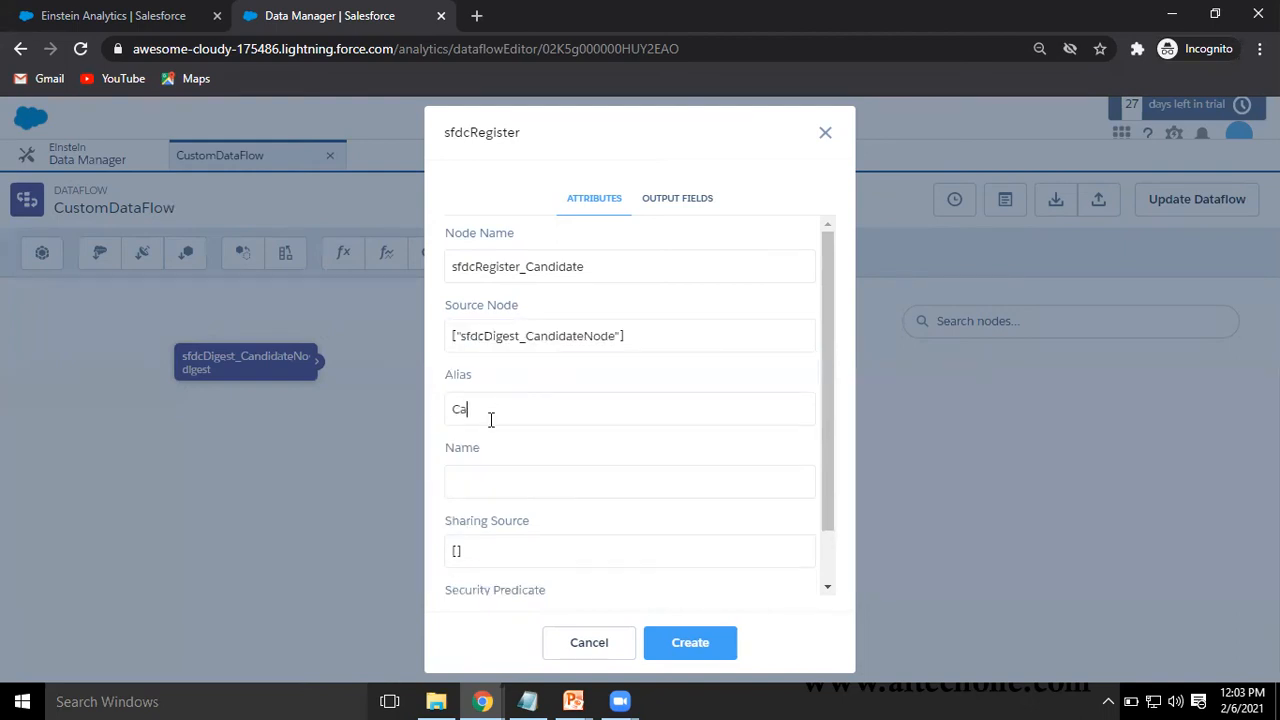
type("ndidate Dataset")
key("Tab")
type("Candidate_Dataset")
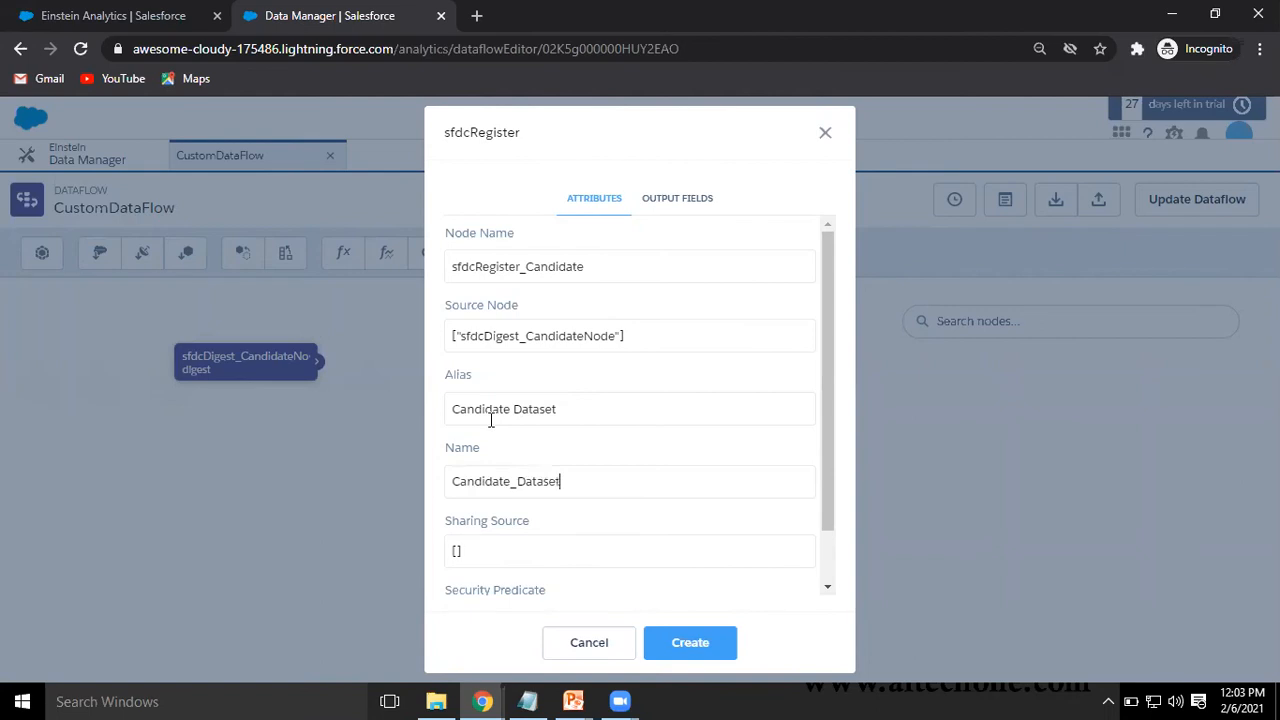
left_click(682, 643)
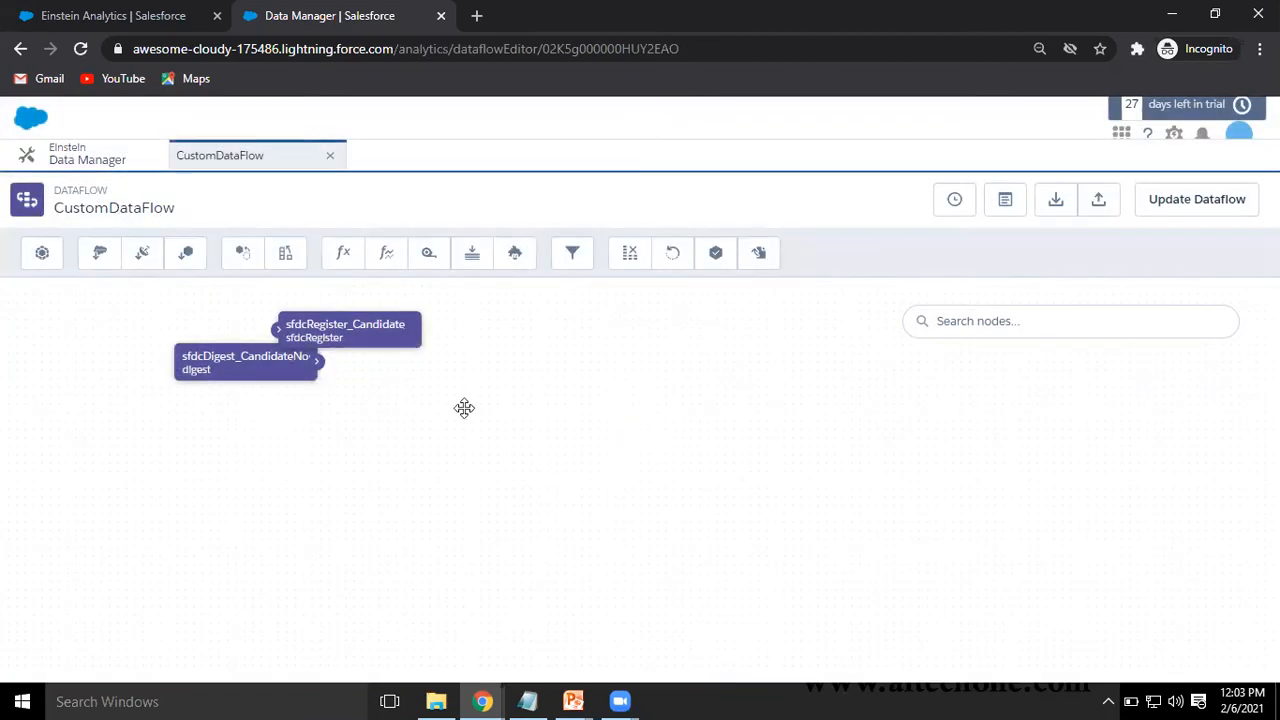
Move the register node clear of the digest node, and update and run CustomDataFlow, opening the data monitor.
left_click_drag(395, 332, 530, 348)
left_click(1190, 199)
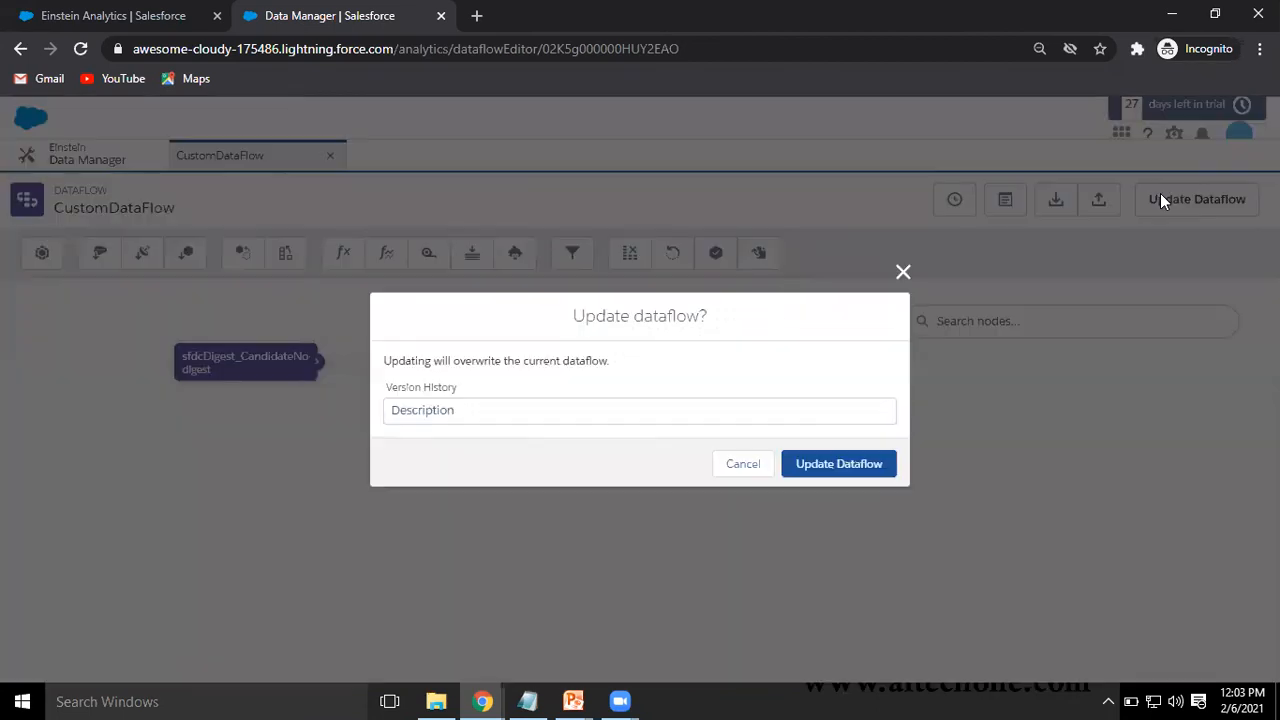
left_click(868, 465)
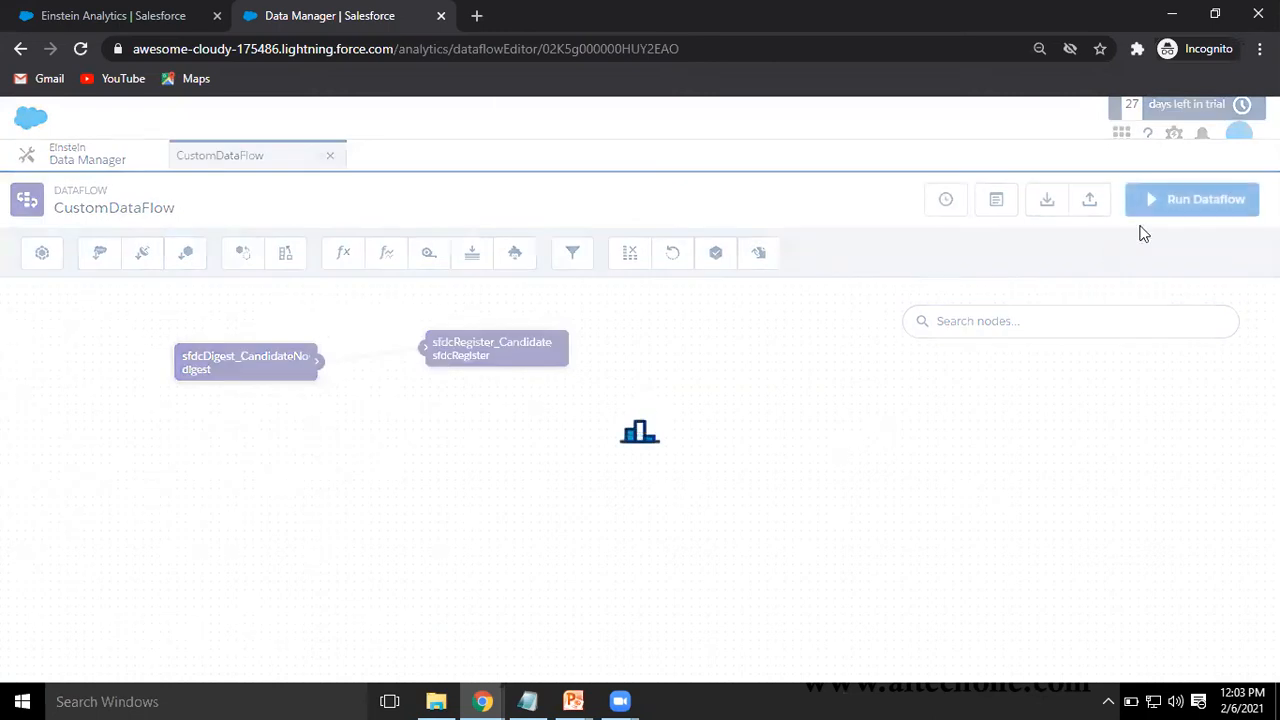
left_click(1150, 201)
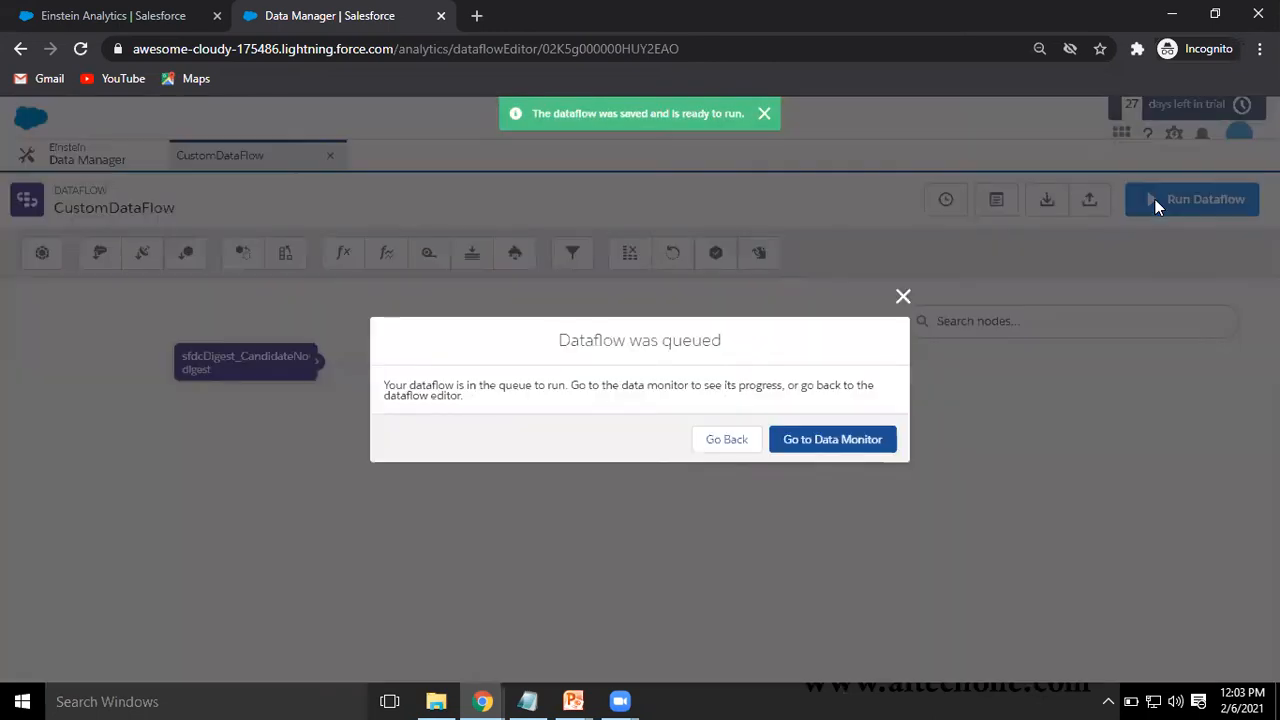
left_click(840, 442)
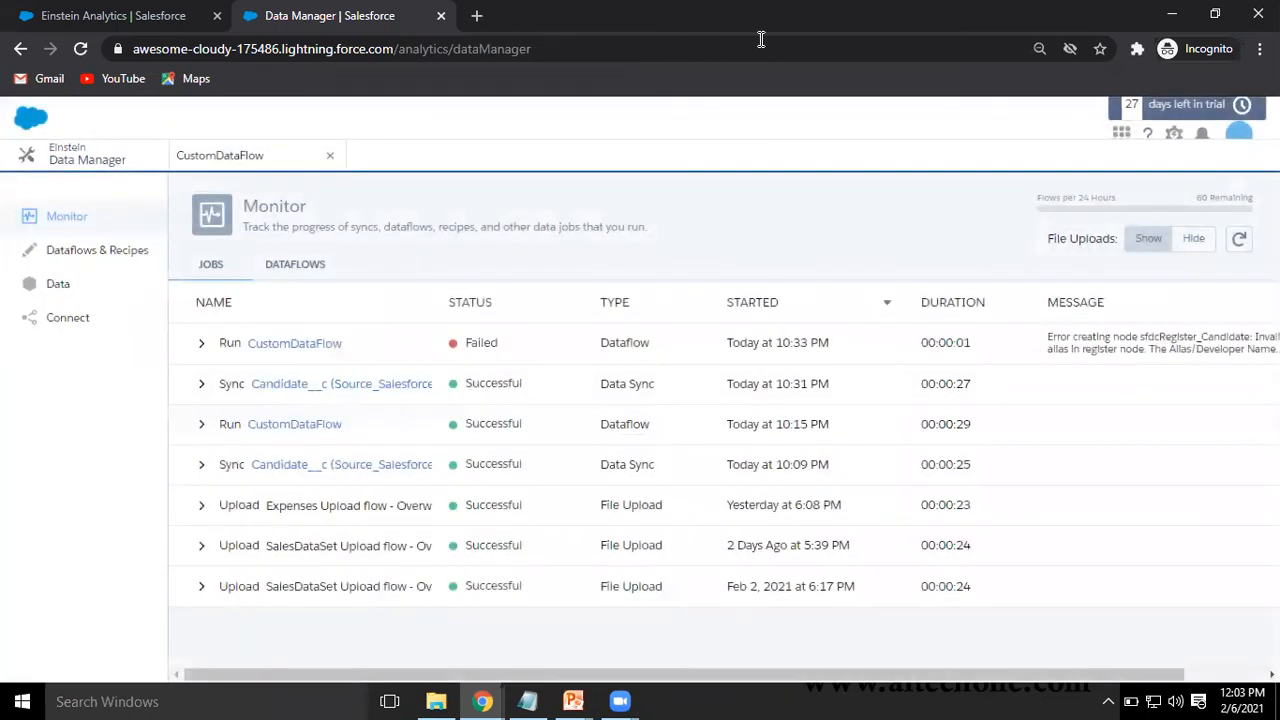
In CustomDataFlow's register node, replace the alias's space with an underscore, remove the underscore from its name, and save the node.
left_click(224, 162)
left_click(462, 358)
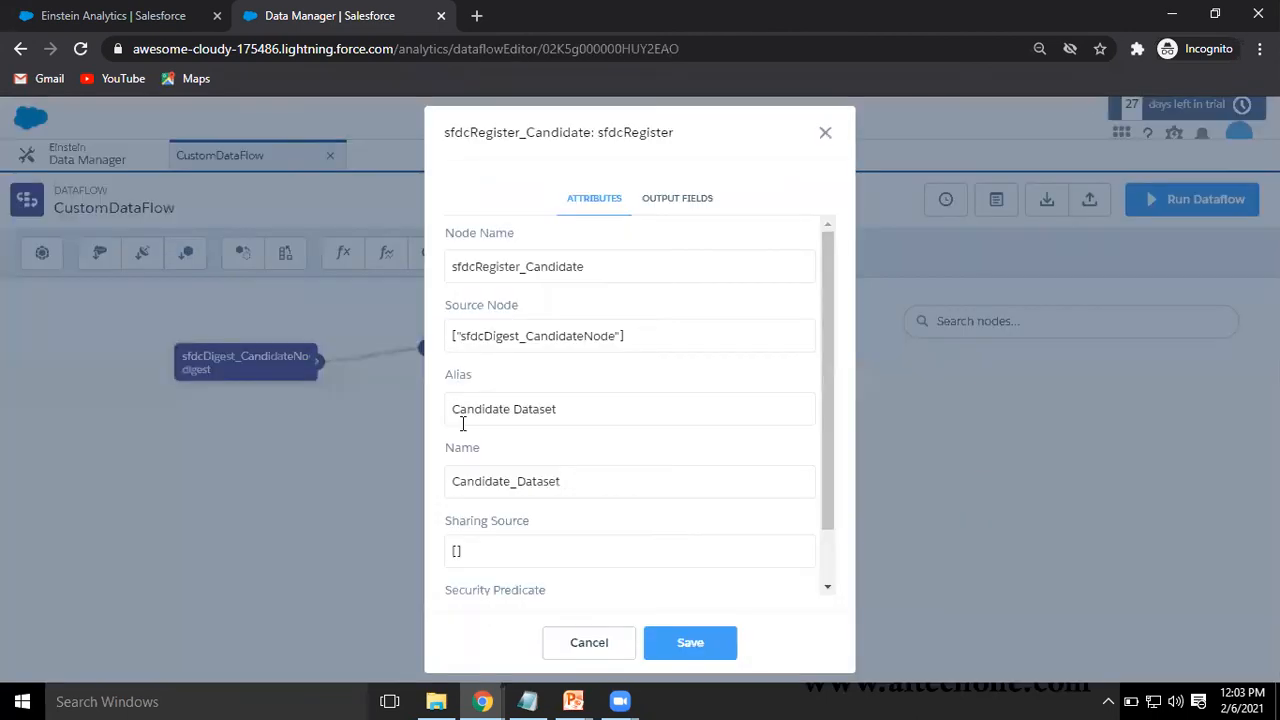
left_click(514, 408)
type("_")
left_click(517, 482)
key("BackSpace")
left_click(708, 652)
Update and rerun CustomDataFlow, refreshing the data monitor until the job finishes.
left_click(1190, 201)
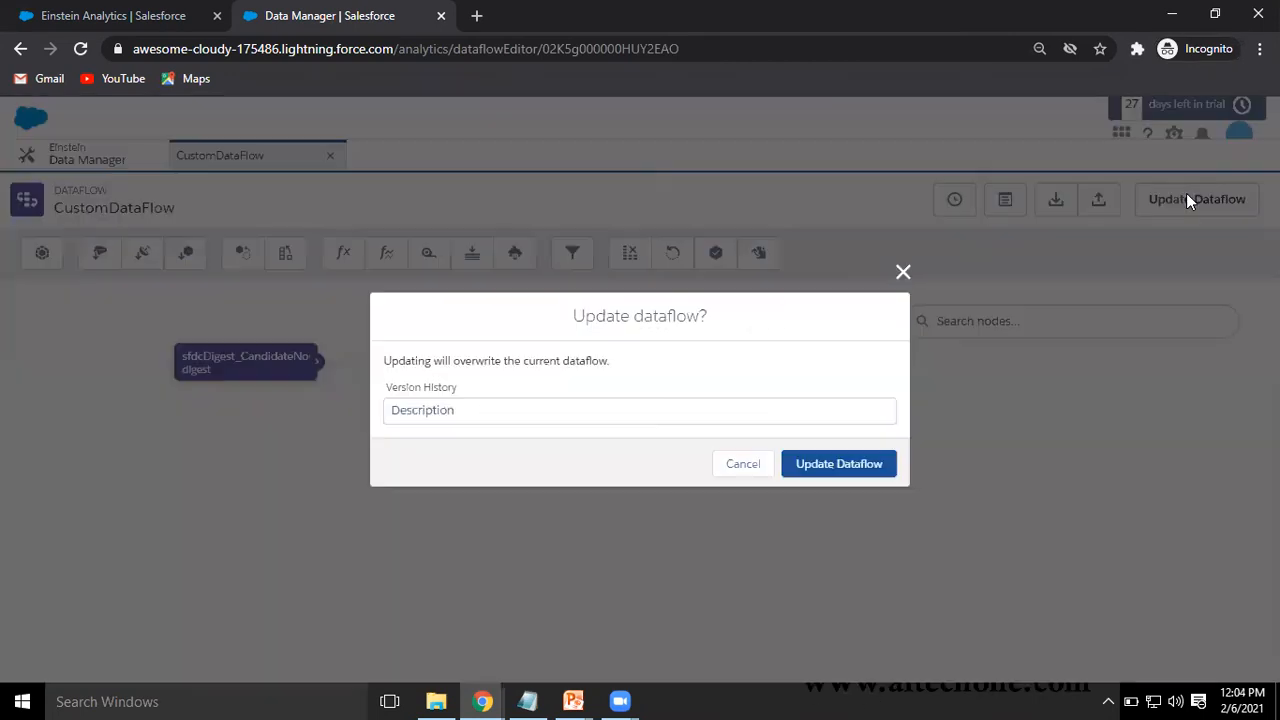
left_click(826, 471)
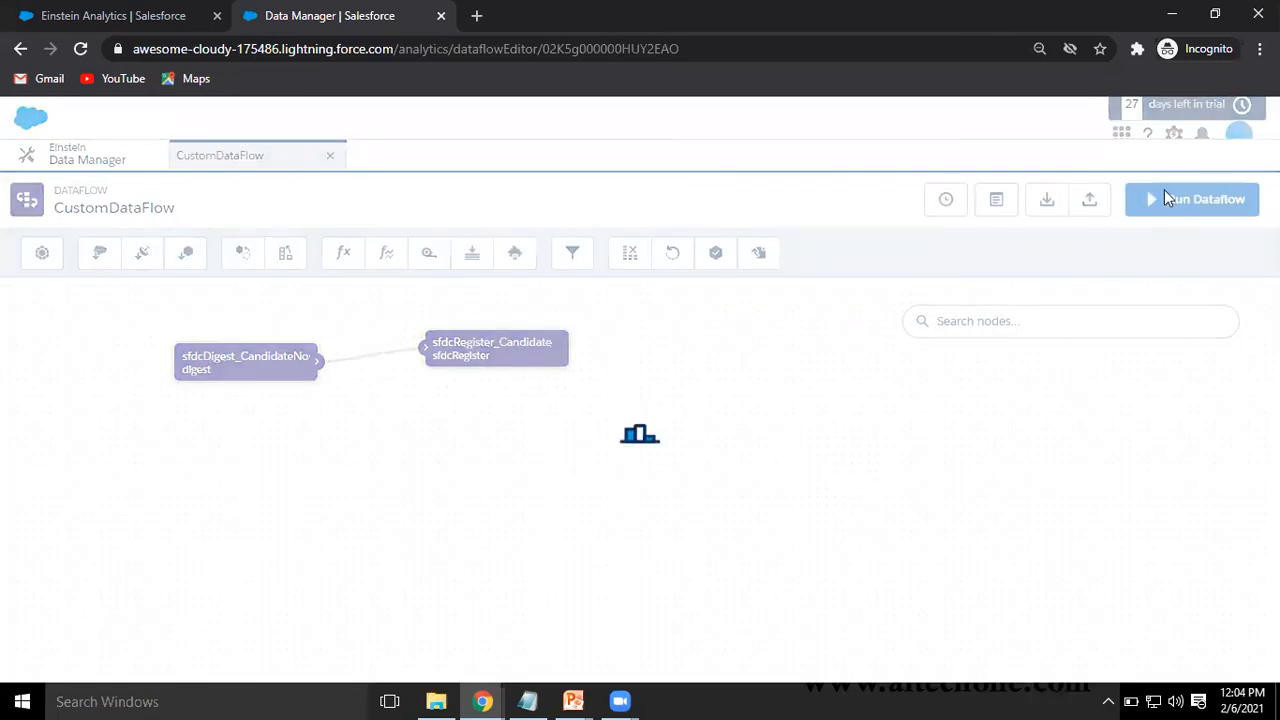
left_click(1145, 200)
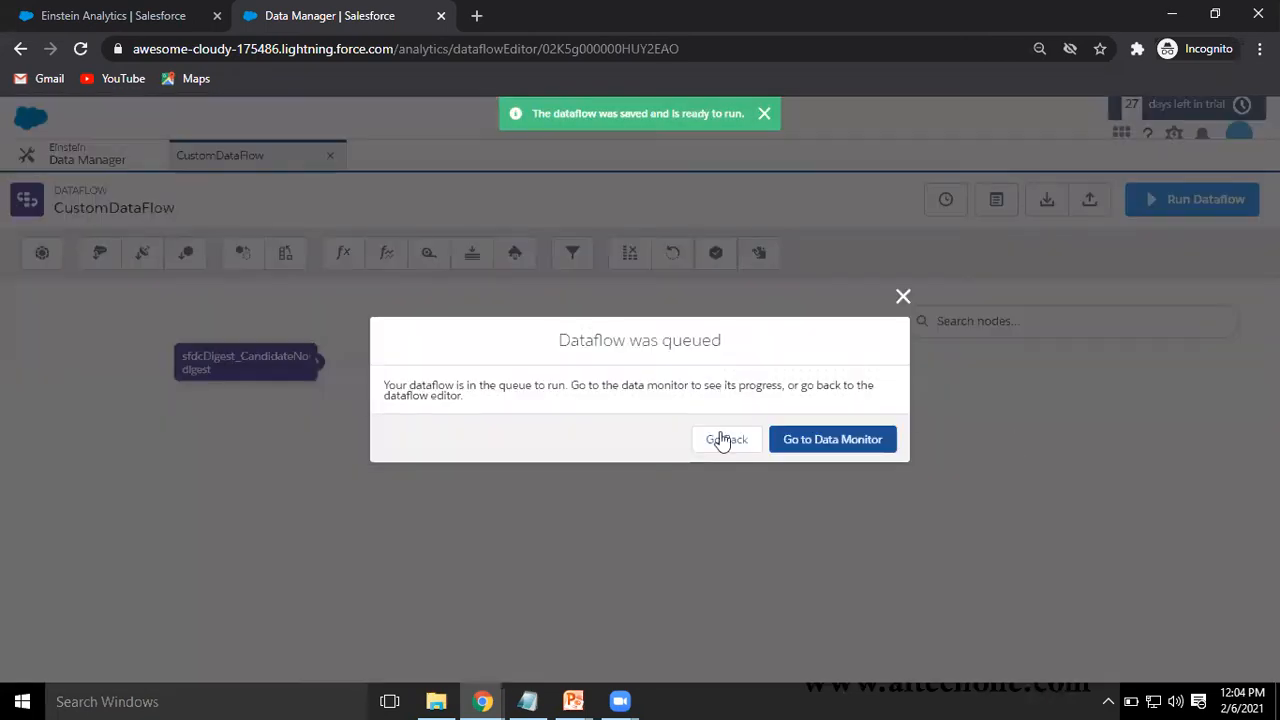
left_click(831, 440)
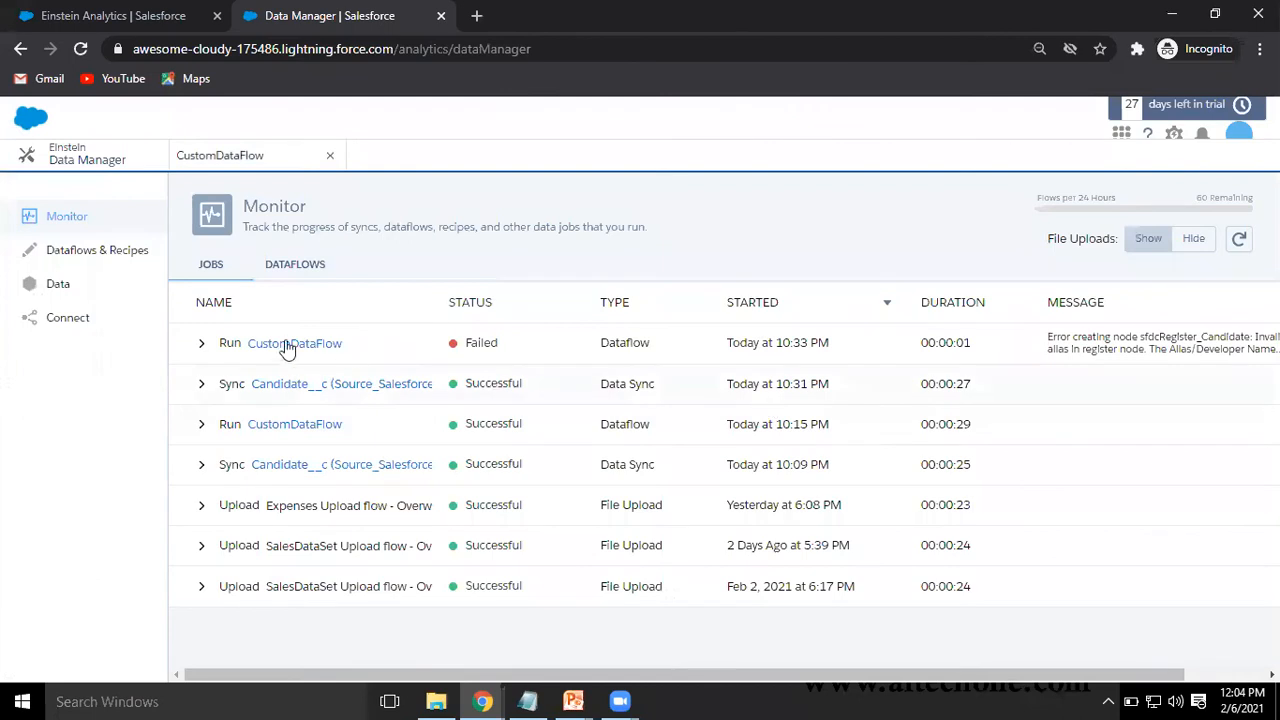
left_click(1240, 239)
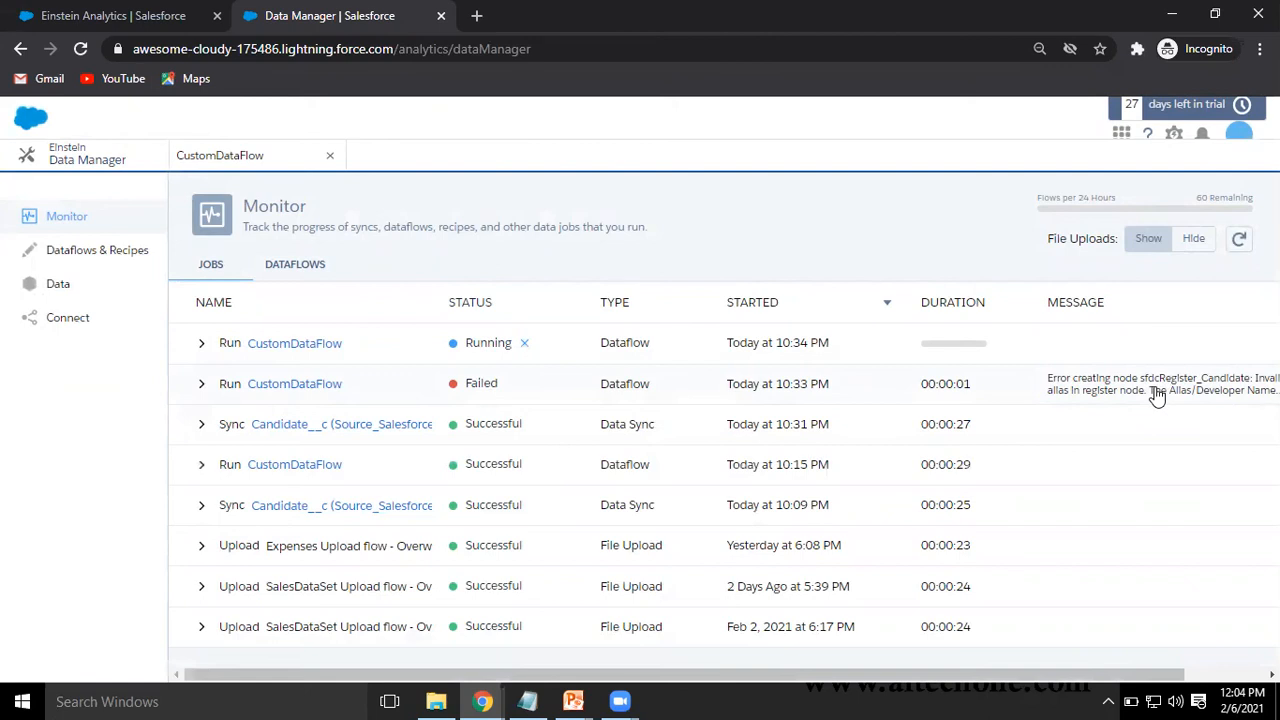
left_click(1239, 238)
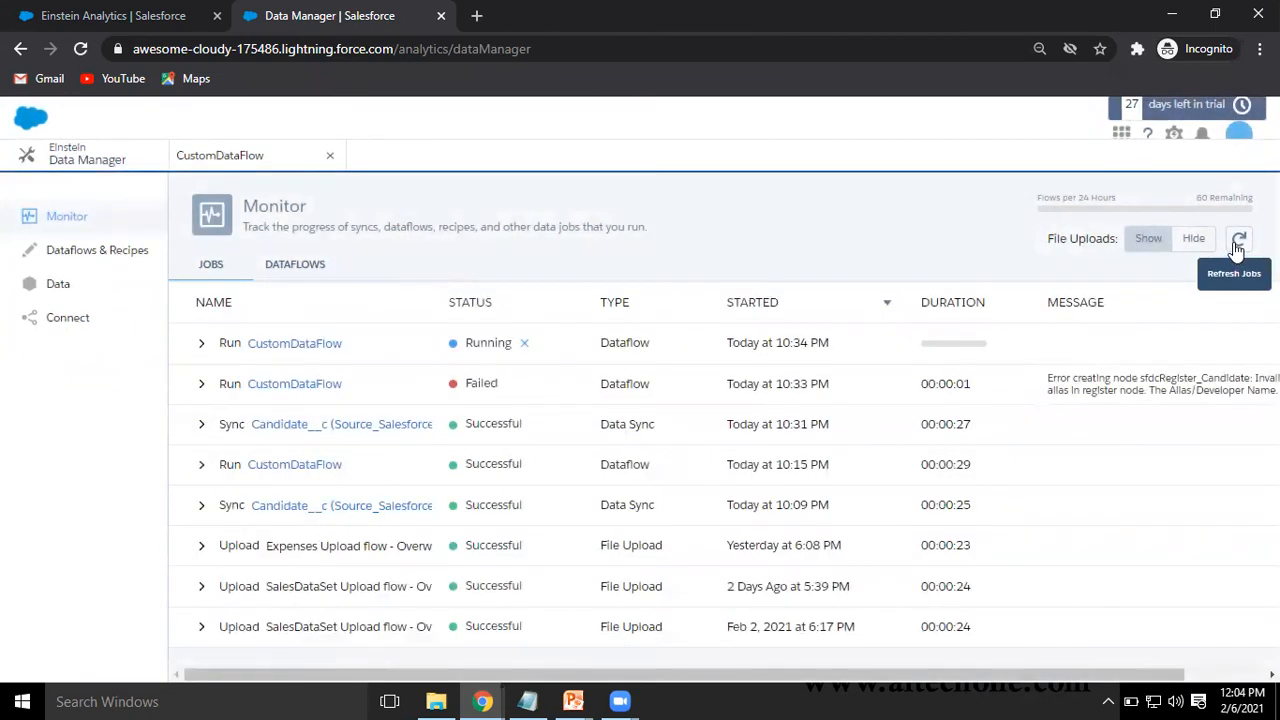
left_click(1238, 244)
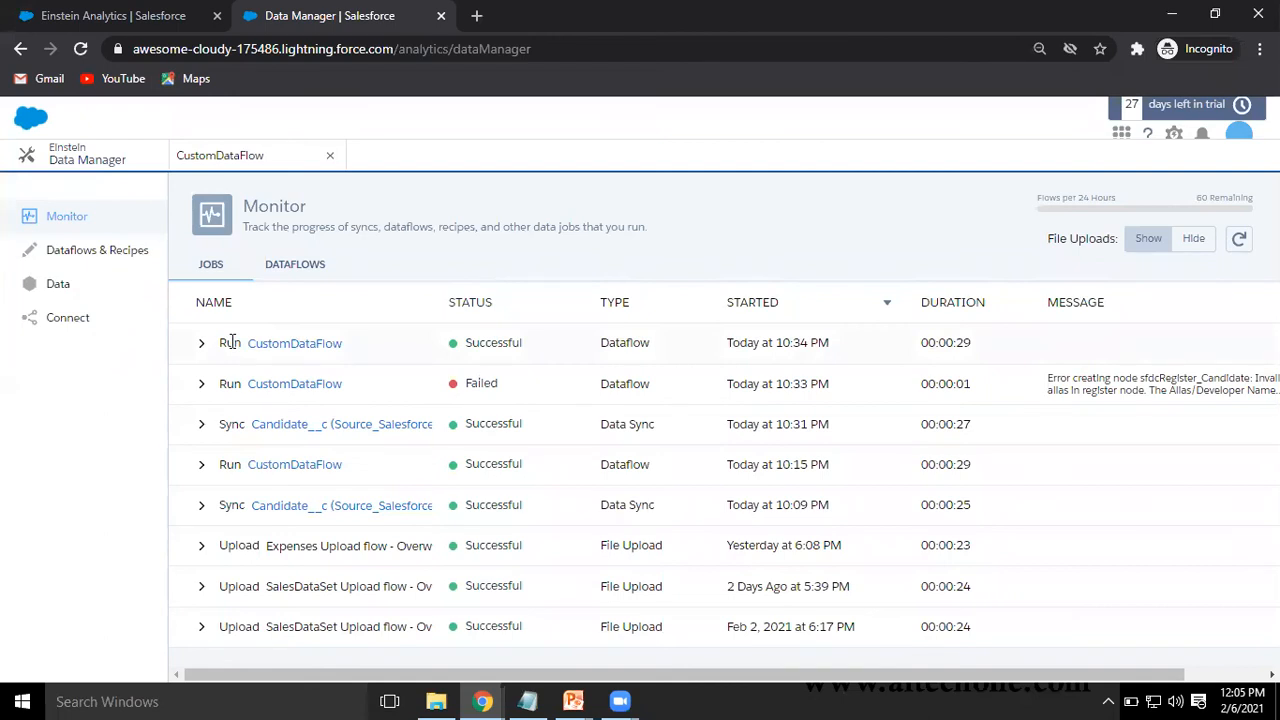
Expand the node details of the latest successful CustomDataFlow run and reload the Analytics Studio home page.
left_click(201, 345)
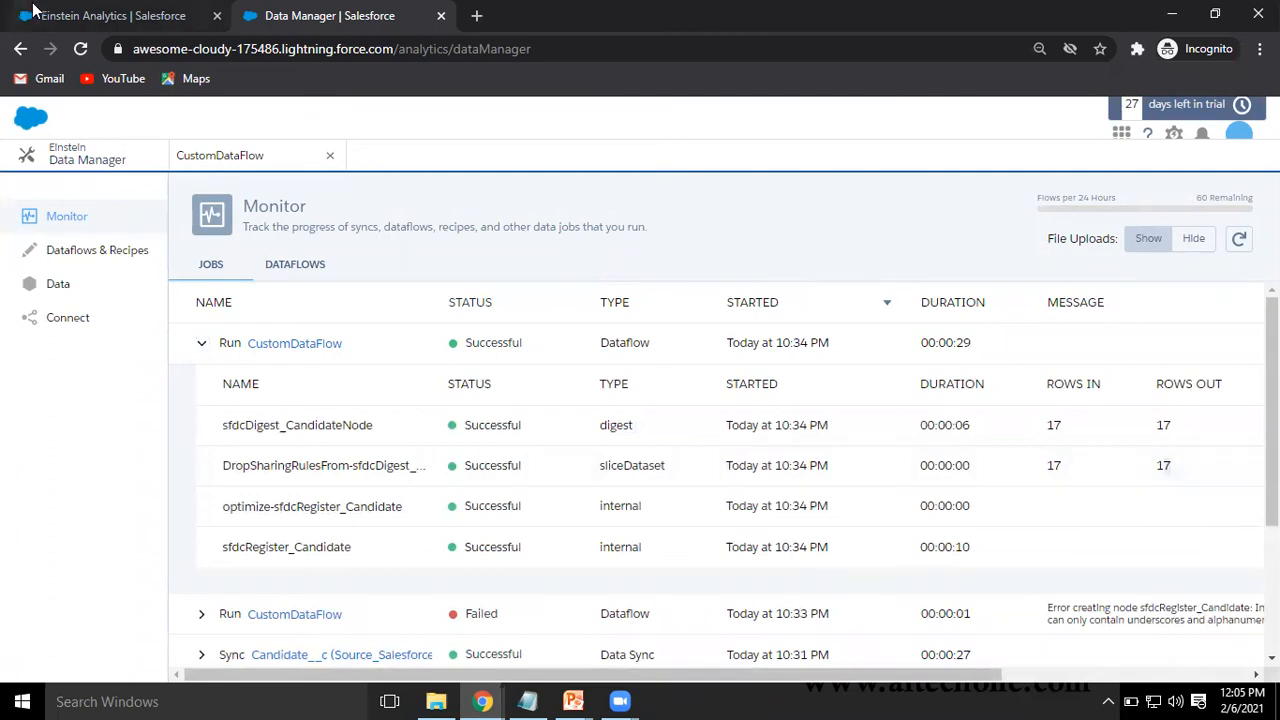
left_click(129, 30)
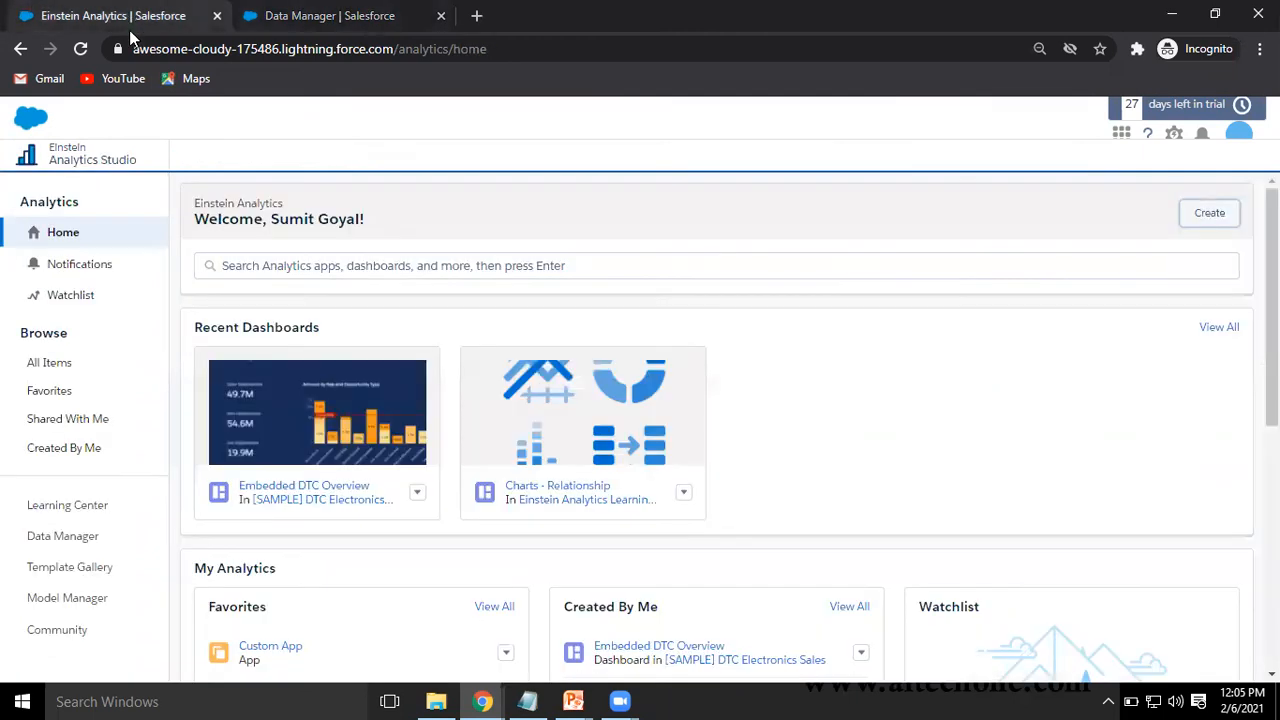
left_click(80, 49)
Open the register node in CustomDataFlow to check the dataset's alias and name.
left_click(290, 22)
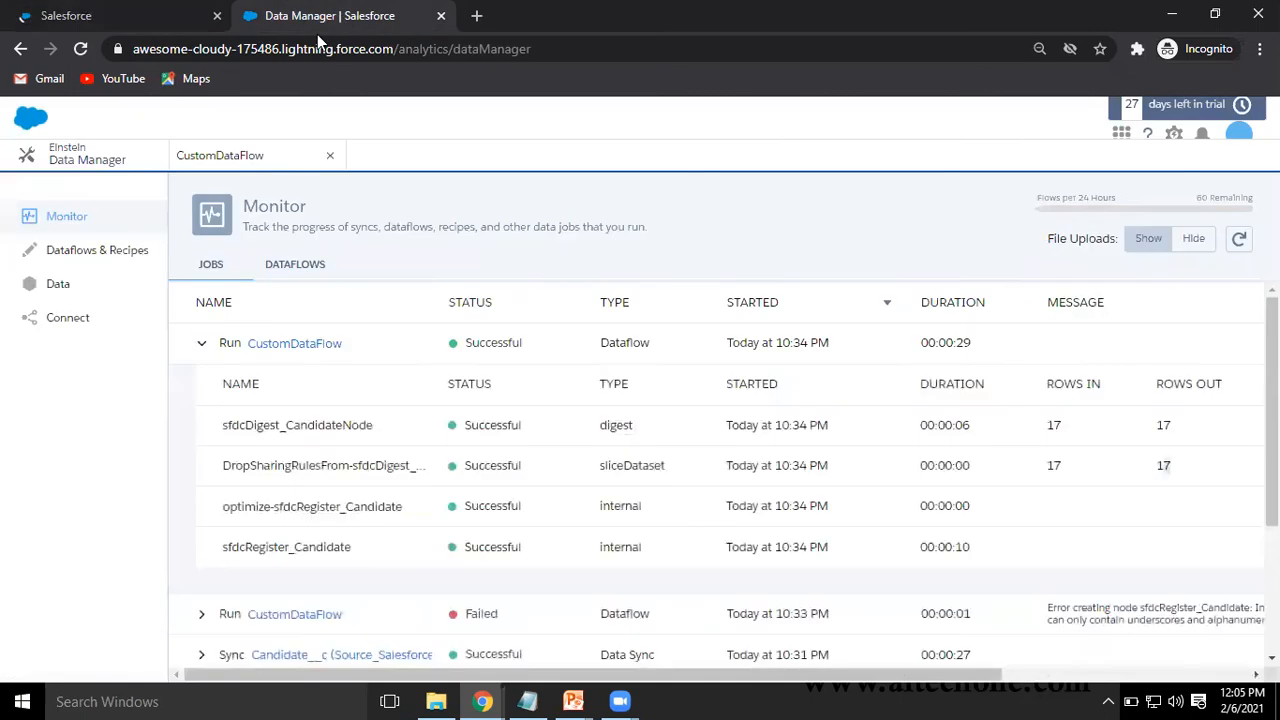
left_click(248, 167)
left_click(443, 357)
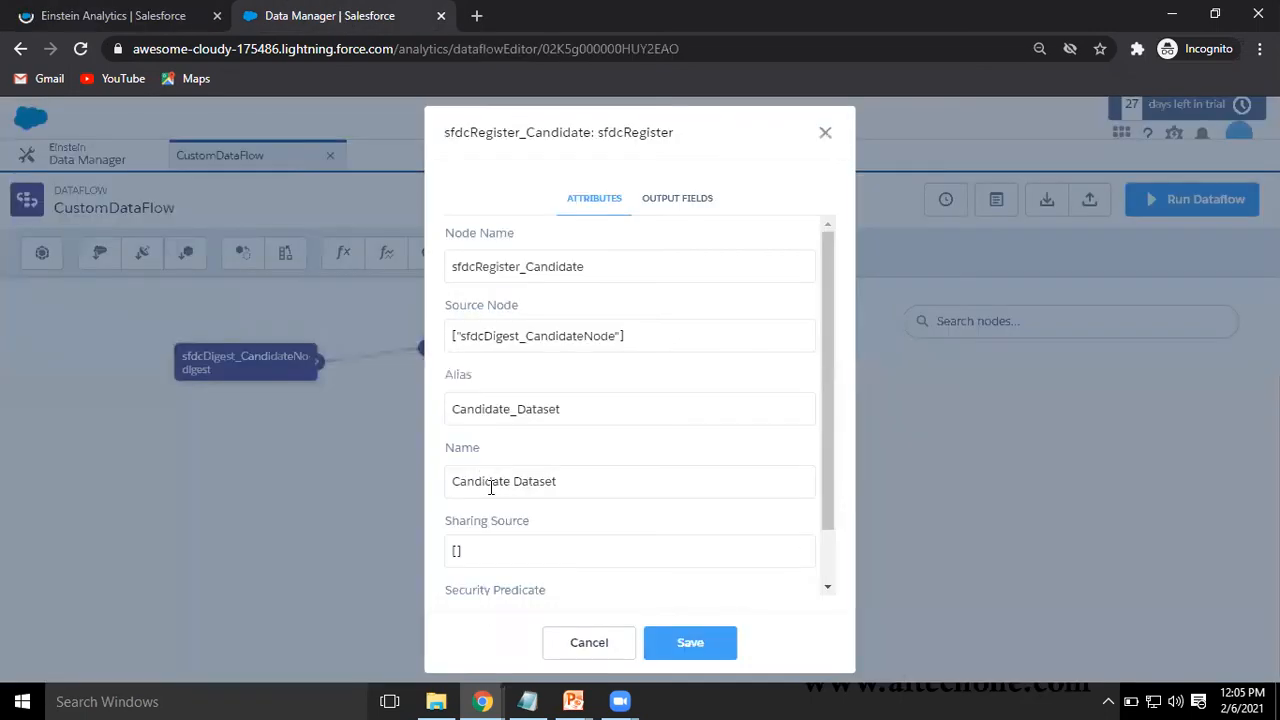
Search Analytics Studio for "Candidate" and open Candidate Dataset in a new lens.
left_click(110, 16)
left_click(298, 265)
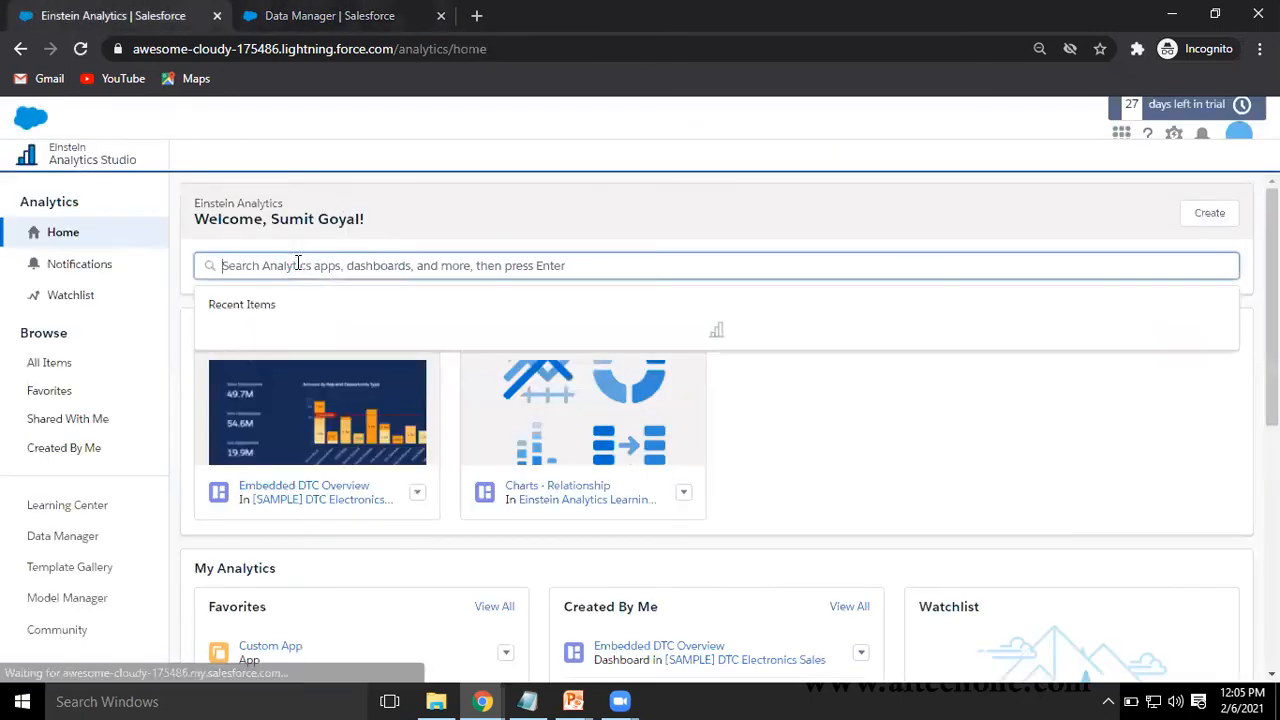
type("Candidate")
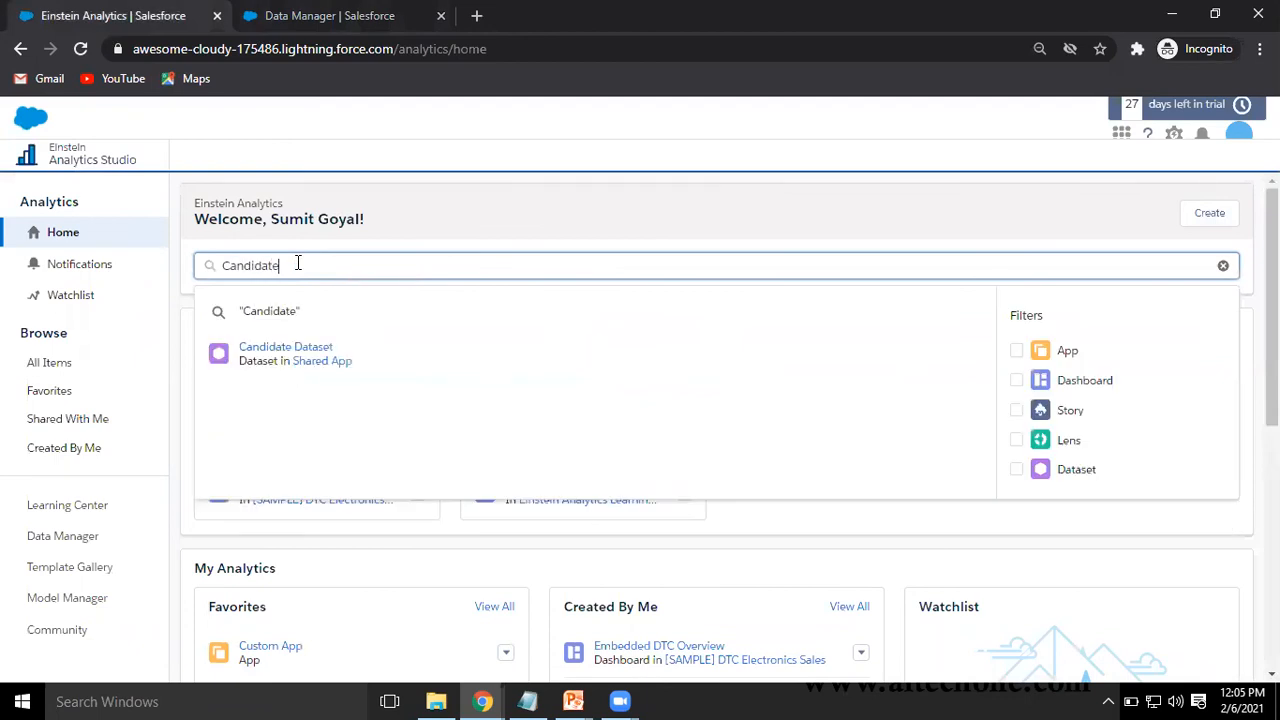
left_click(295, 352)
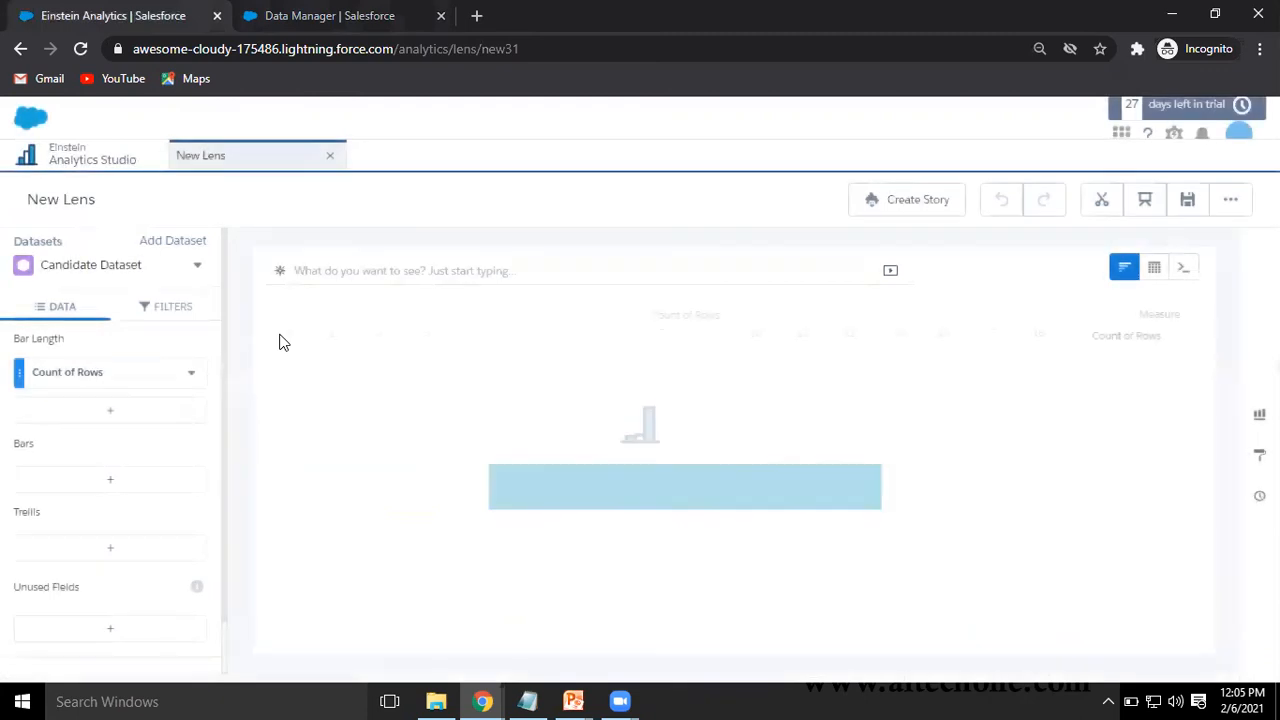
Display the Candidate Dataset lens as a values table to inspect its records.
mouse_move(1155, 268)
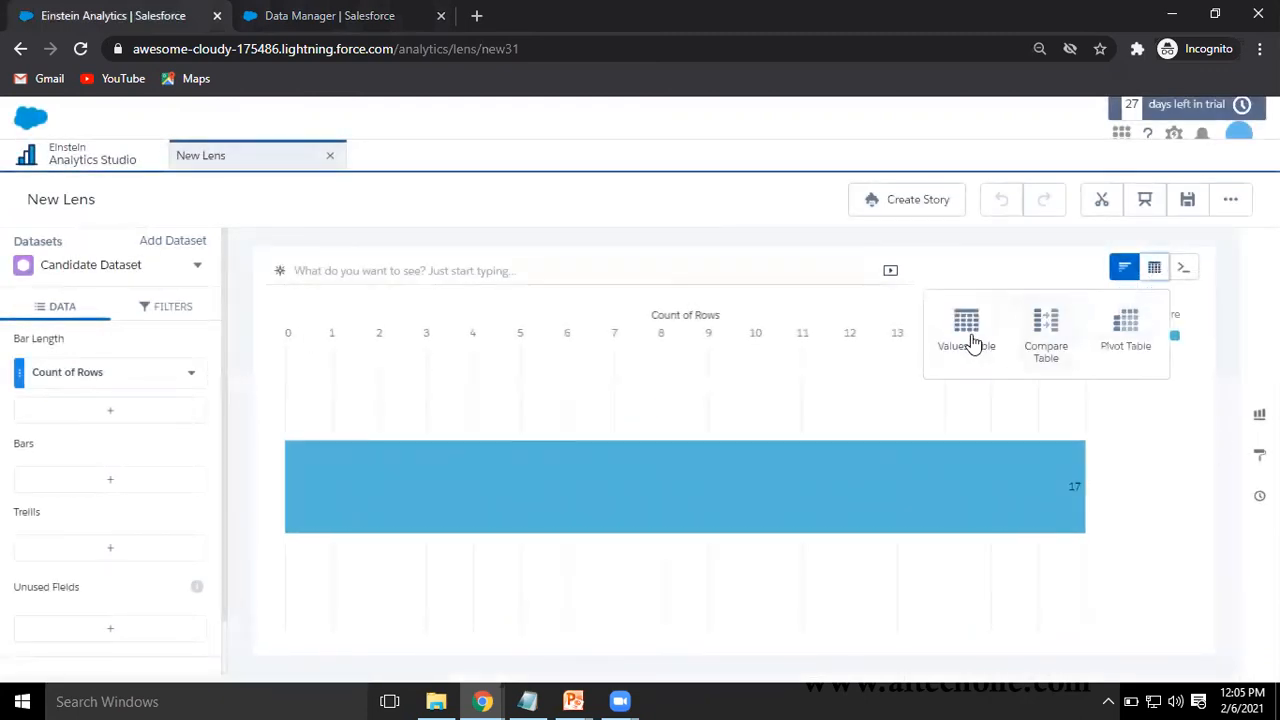
left_click(966, 335)
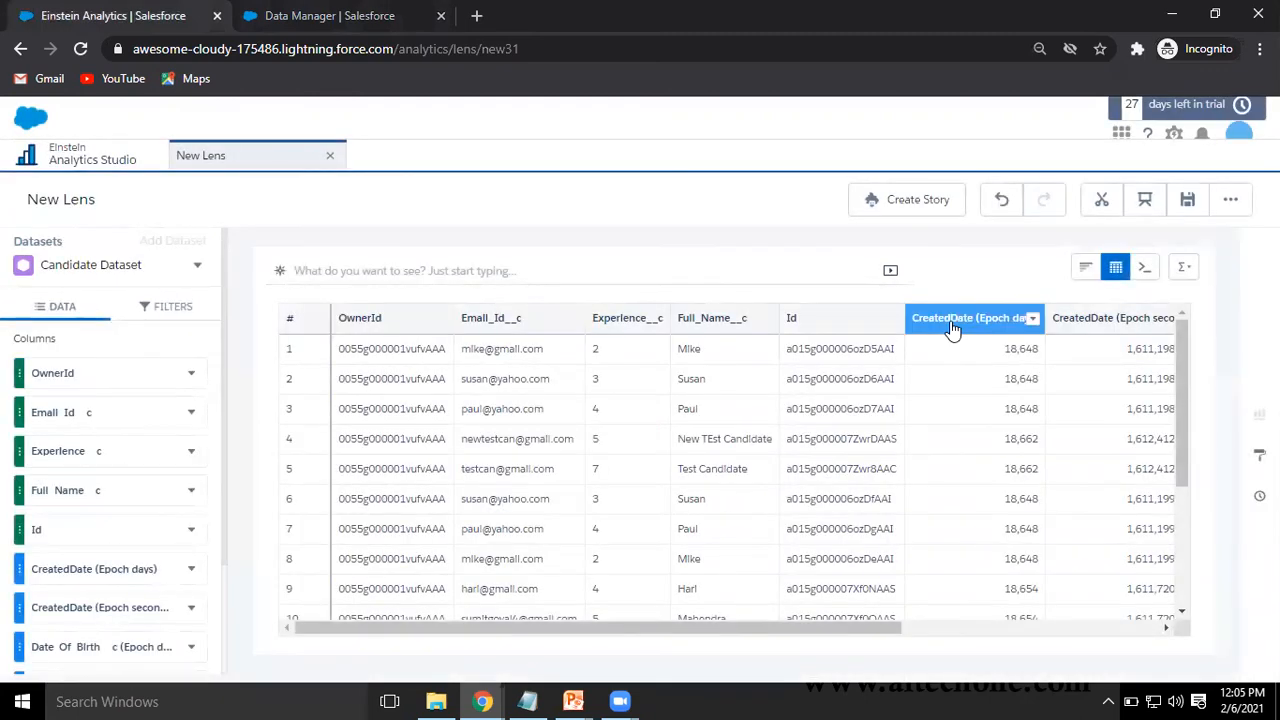
left_click_drag(640, 628, 515, 613)
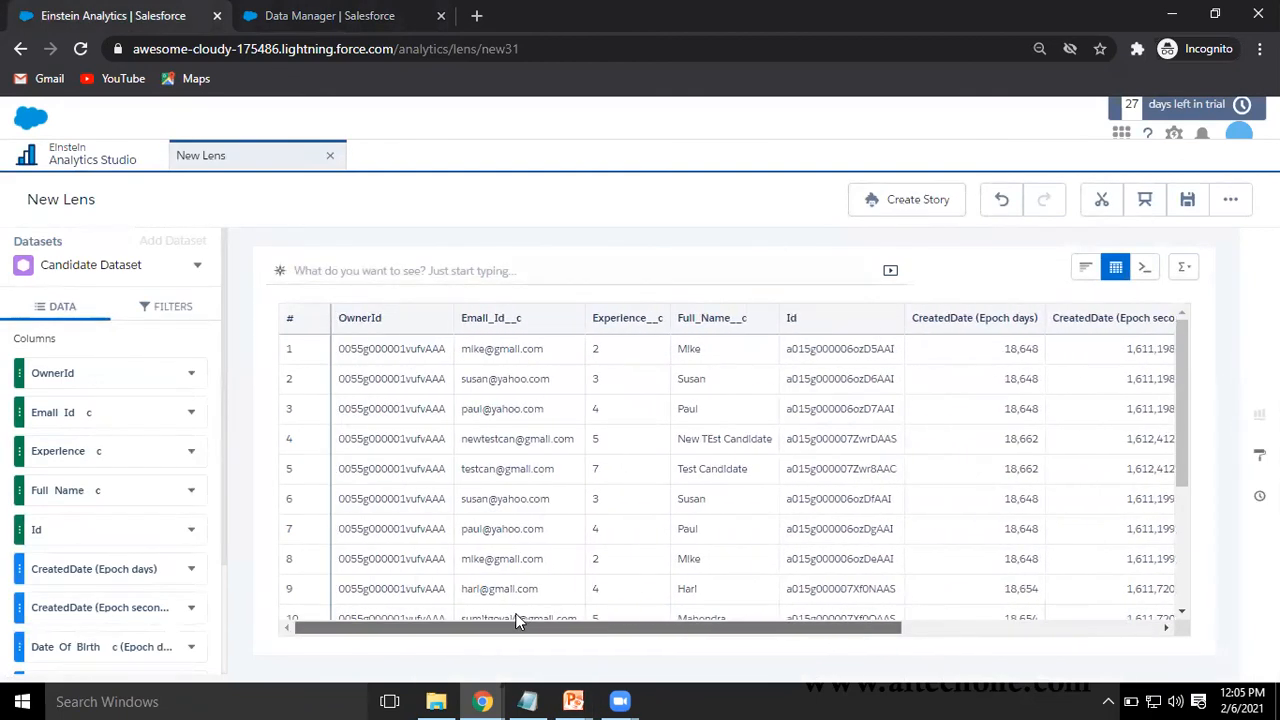
Return the lens to chart mode and group the bars by Experience__c, with Count of Rows as bar length.
left_click(1085, 268)
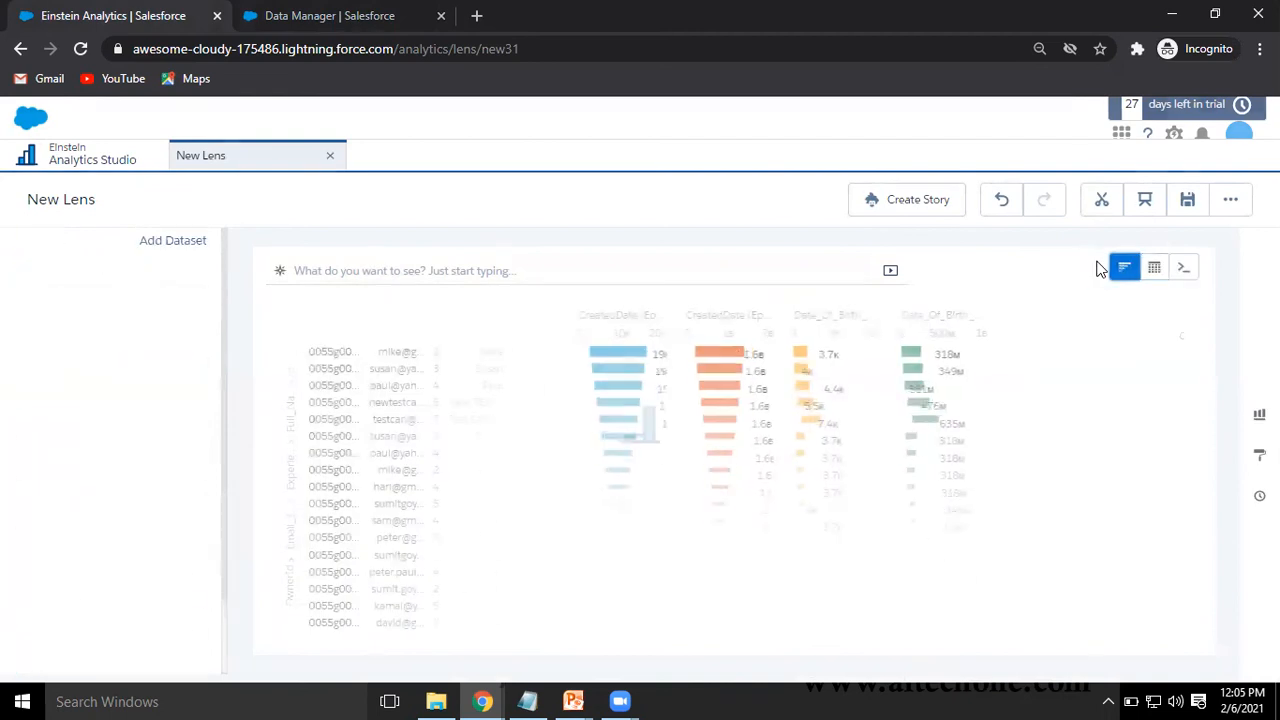
left_click(80, 372)
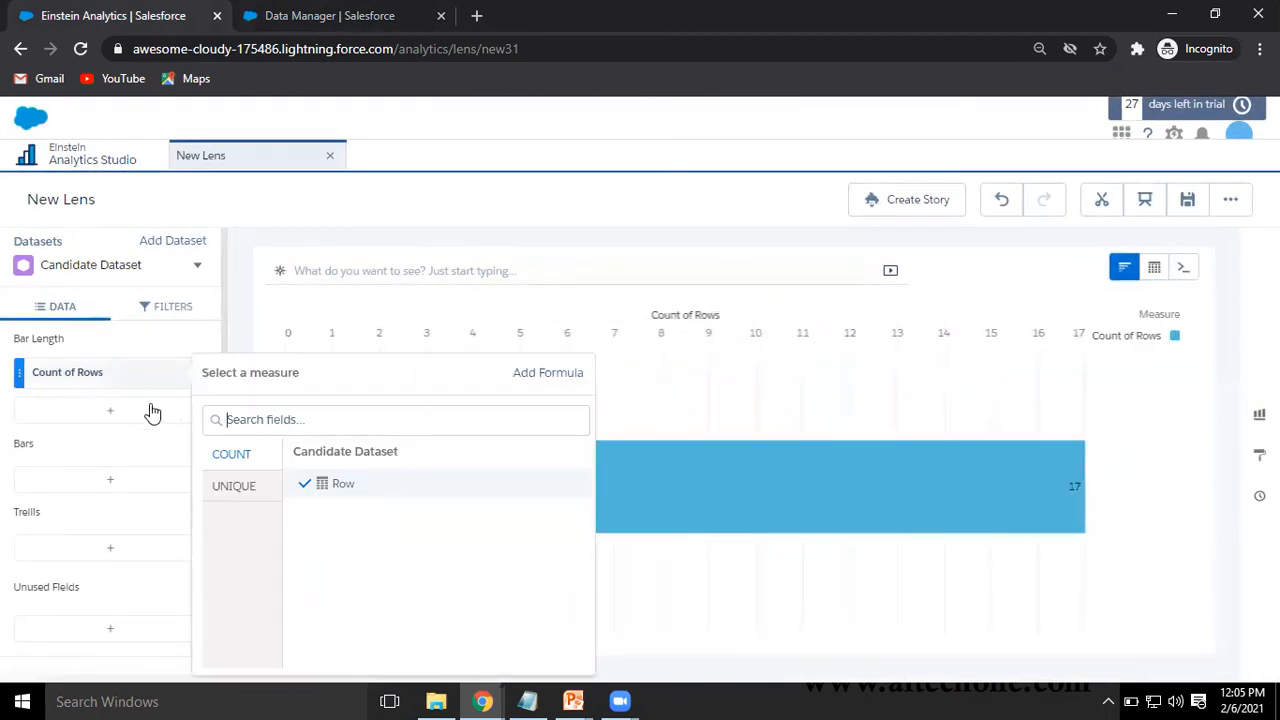
left_click(233, 486)
left_click(231, 455)
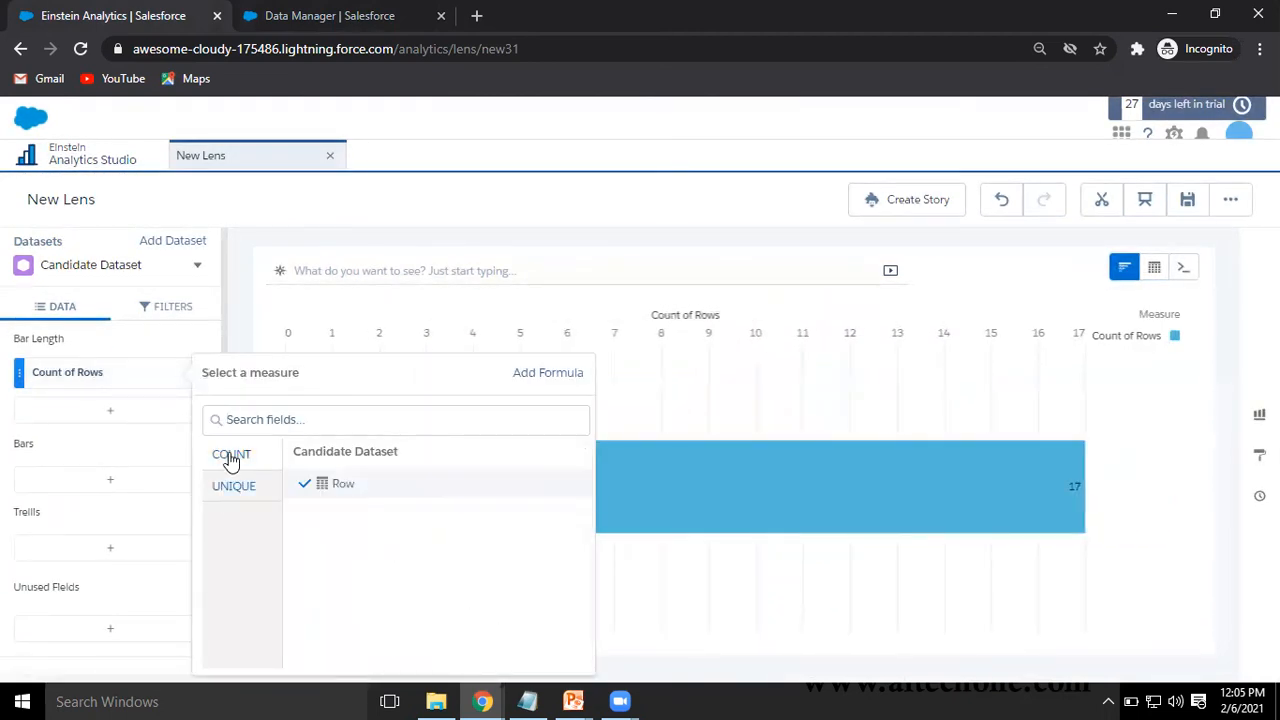
left_click(68, 484)
scroll(300, 390, "down", 1)
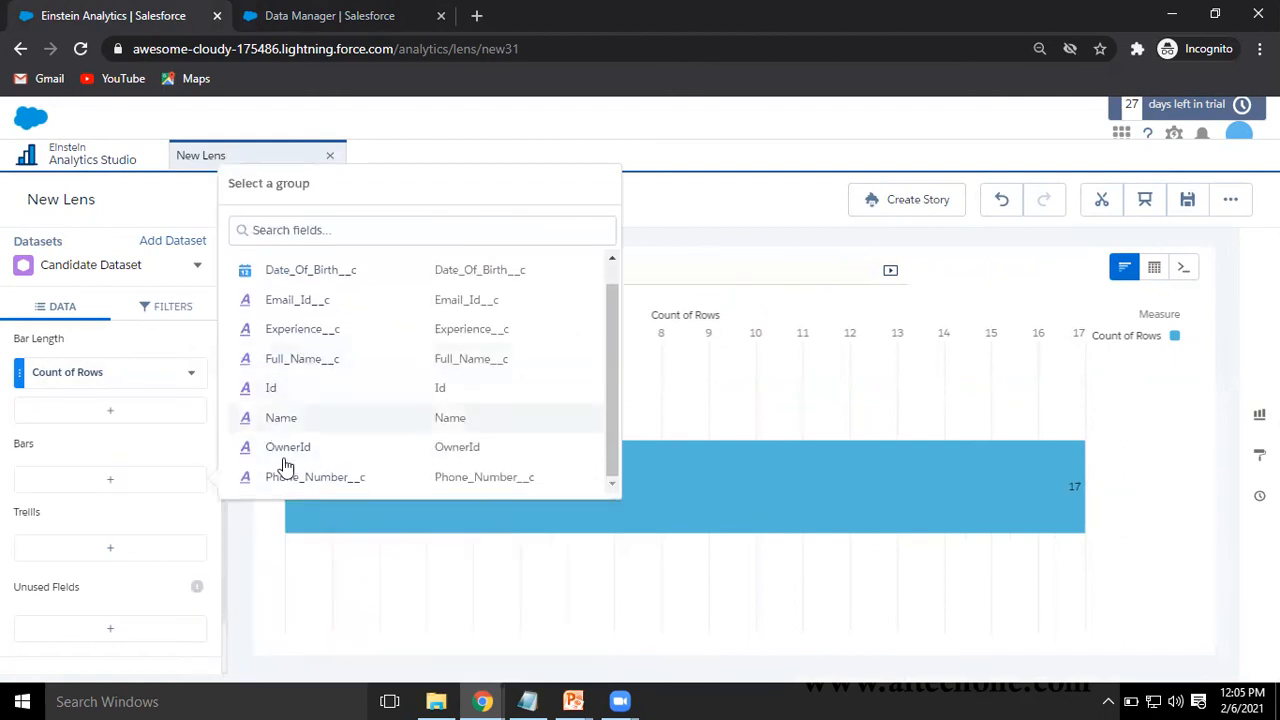
left_click(284, 330)
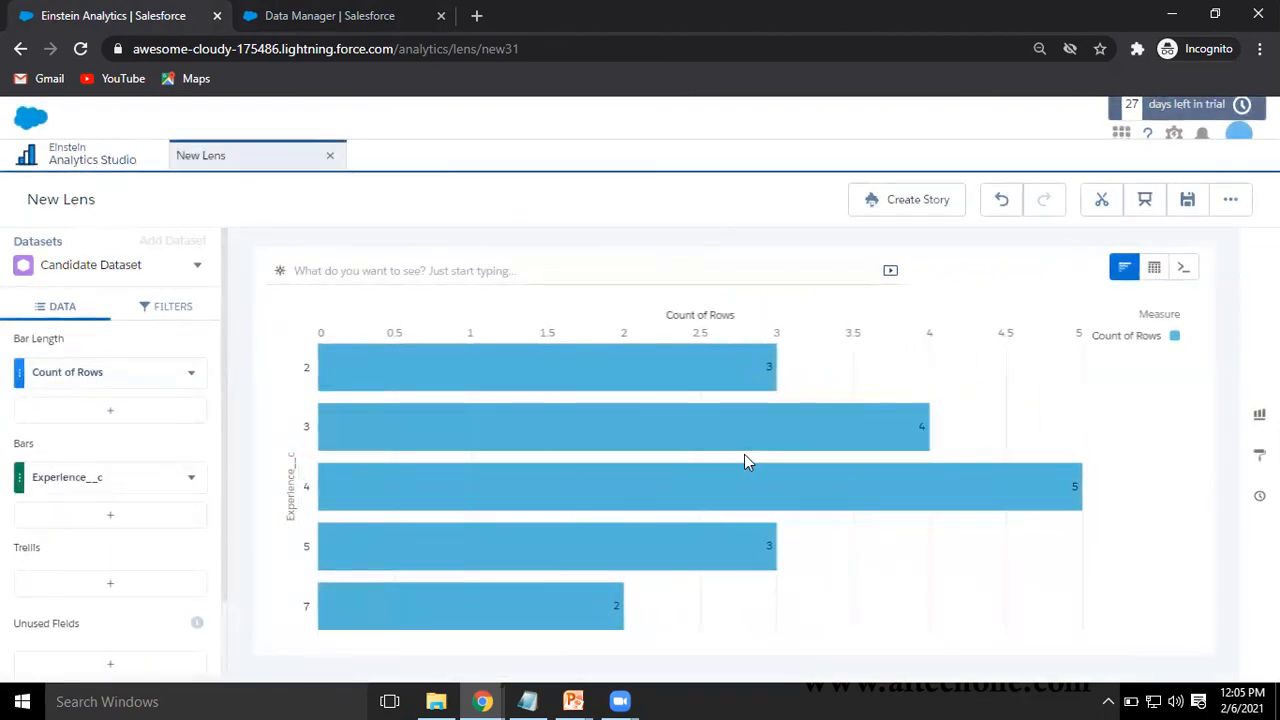
mouse_move(642, 372)
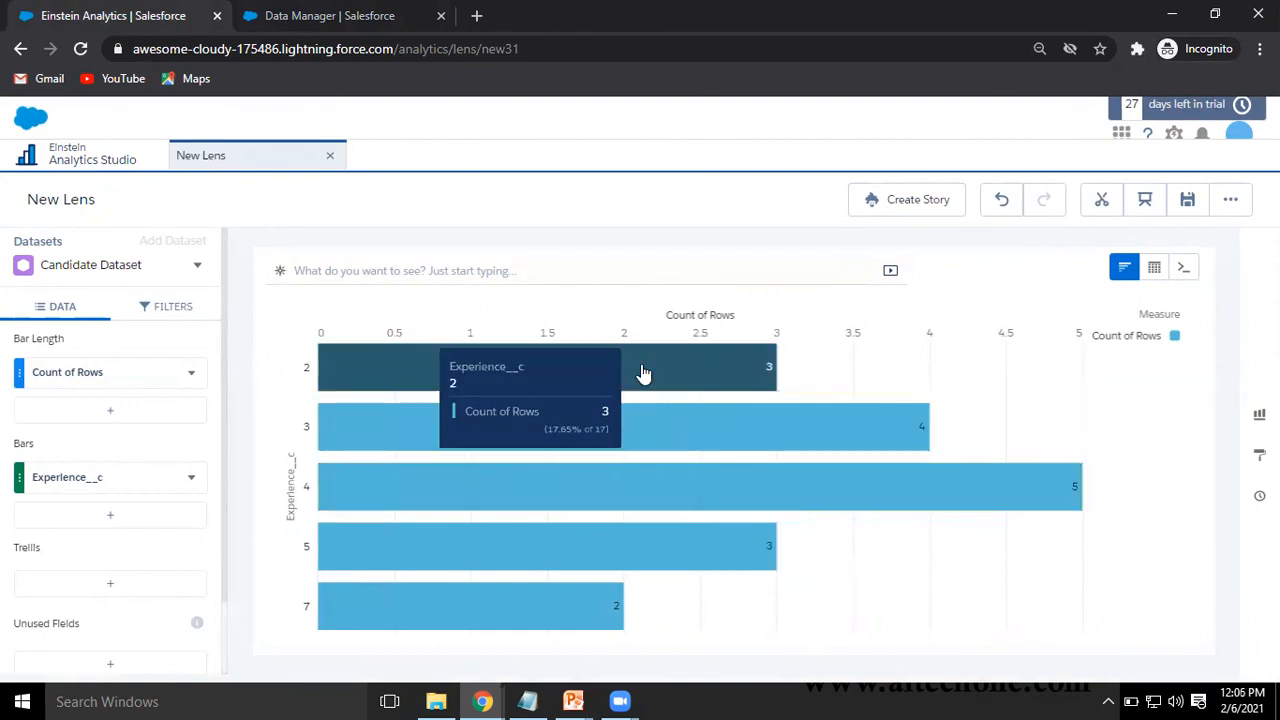